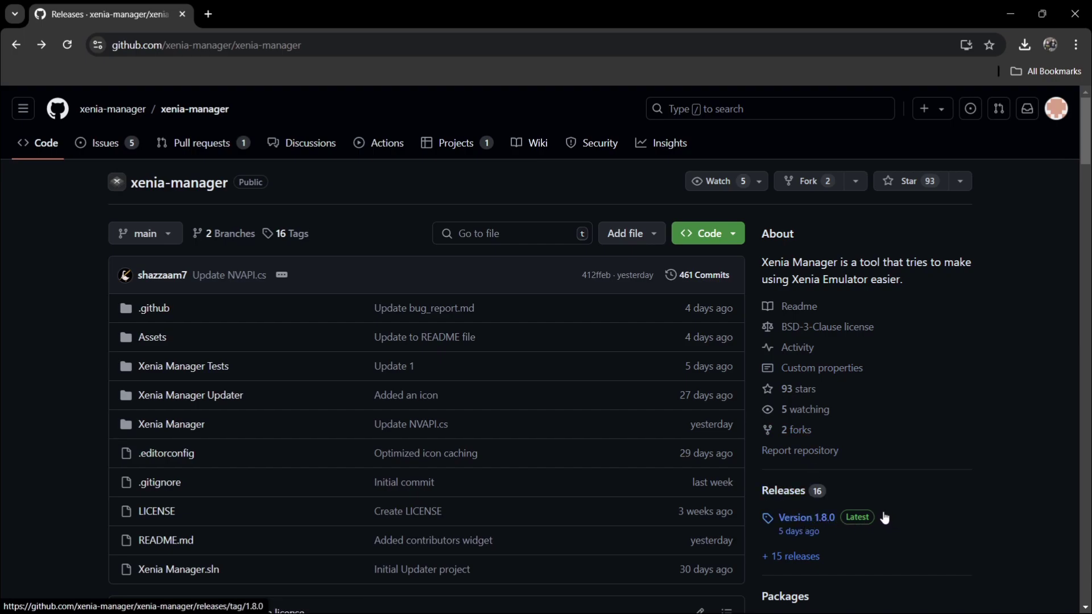
Open the Version 1.8.0 release, view its assets with xenia_manager.zip, and minimize the browser
click(801, 519)
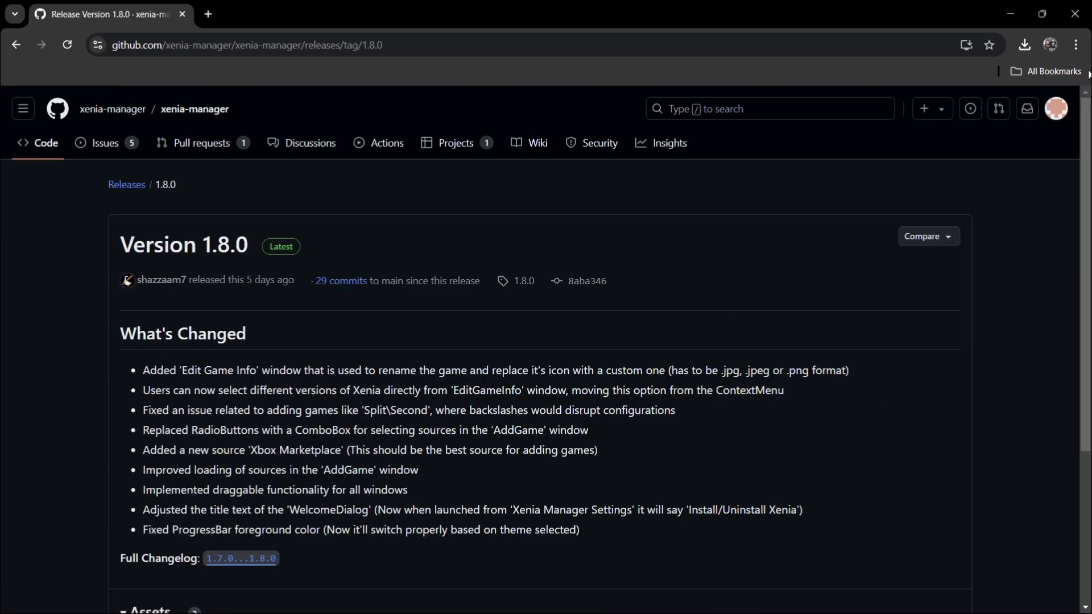
scroll(388, 337, down, 3)
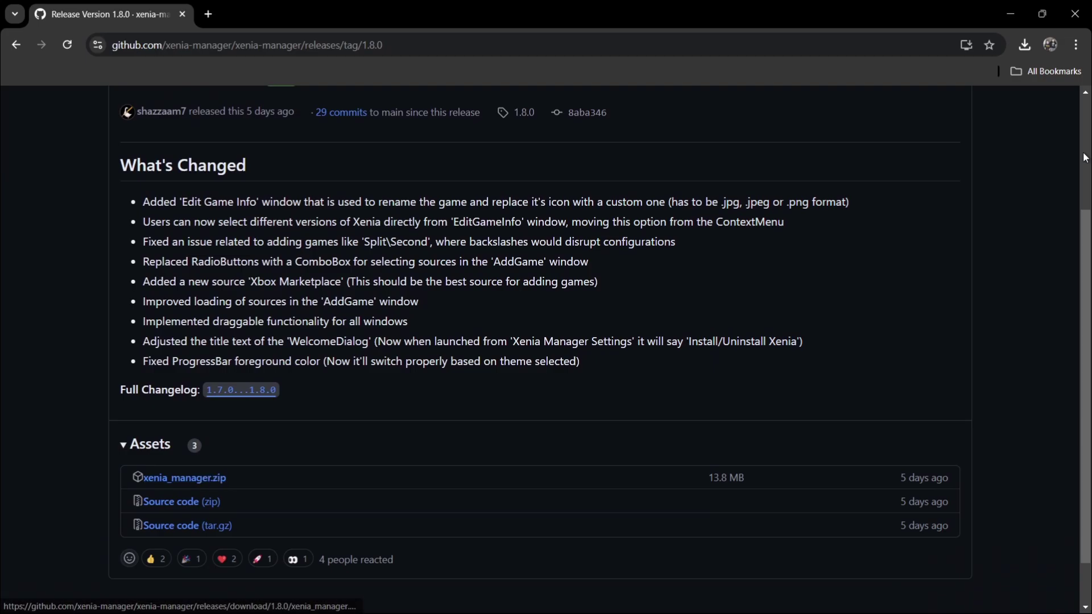
click(1010, 13)
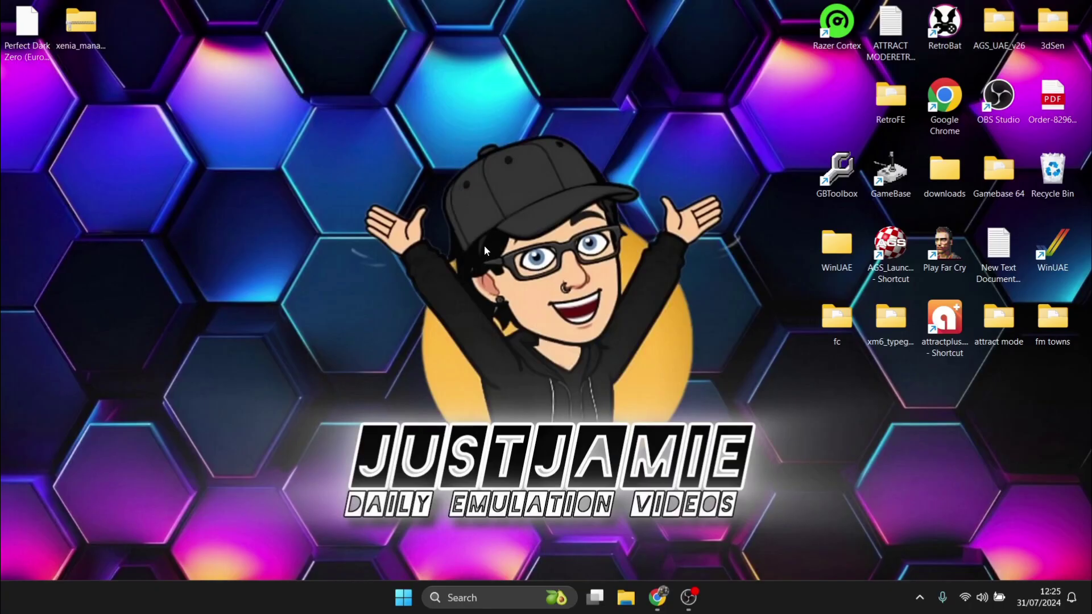
Open xenia_manager.zip and create a new desktop folder named 'xenia'
double_click(84, 27)
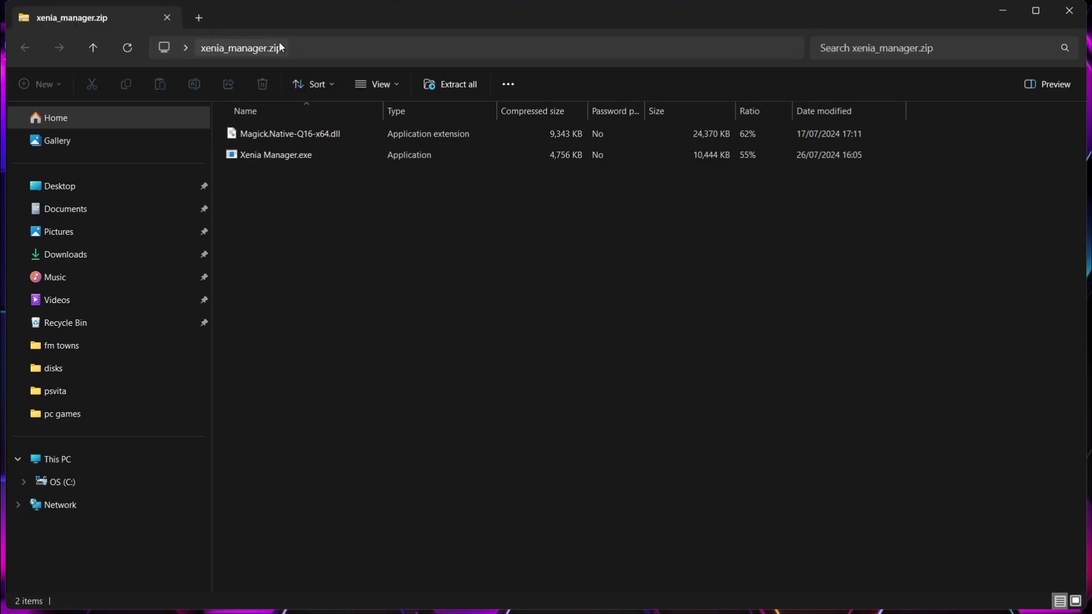
drag(284, 16, 664, 45)
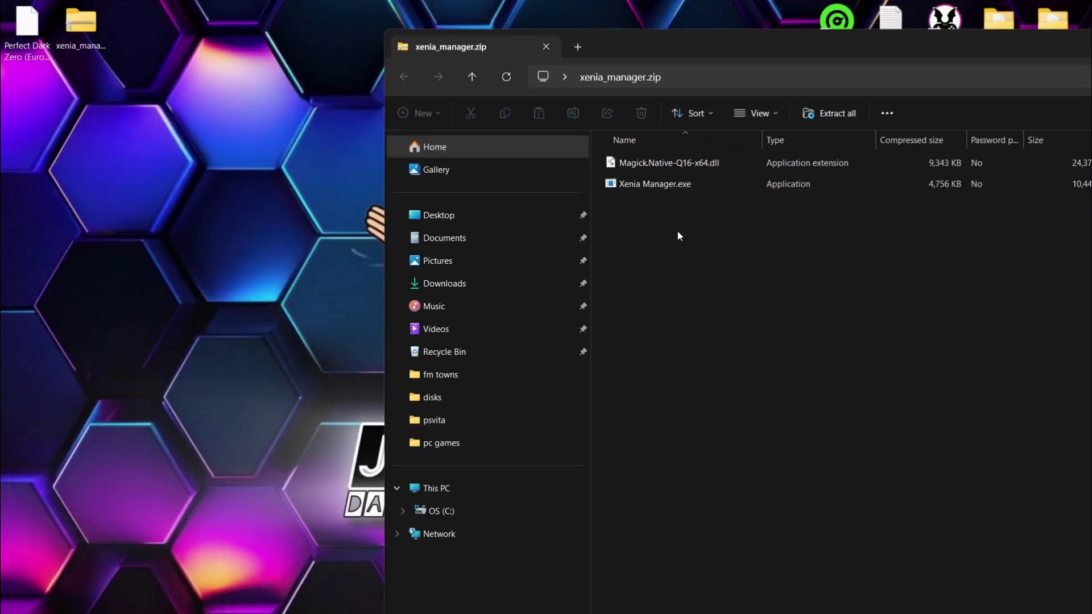
right_click(88, 226)
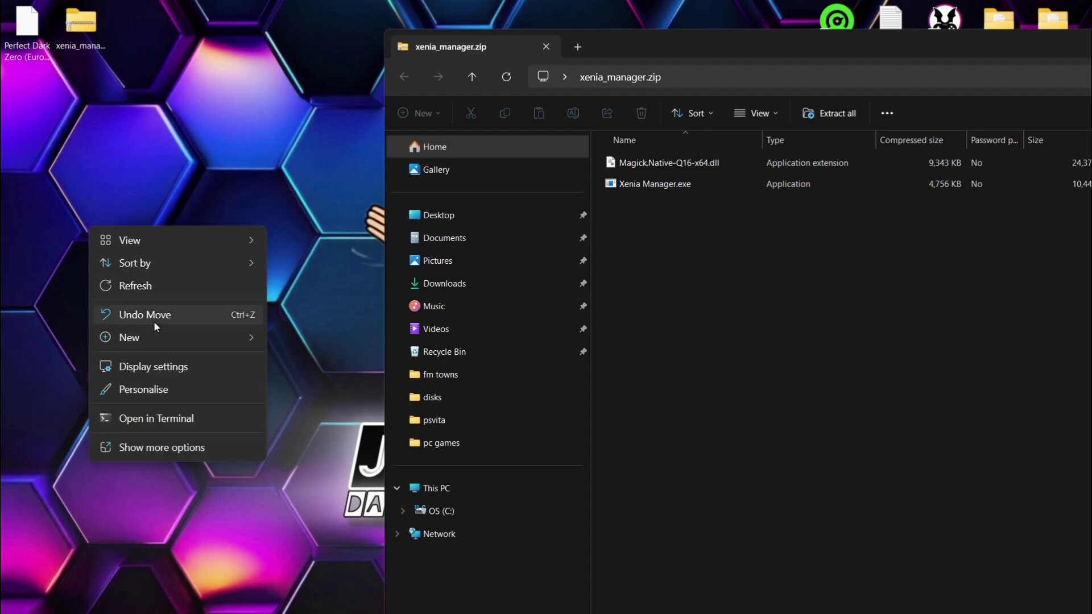
mouse_move(156, 336)
click(359, 339)
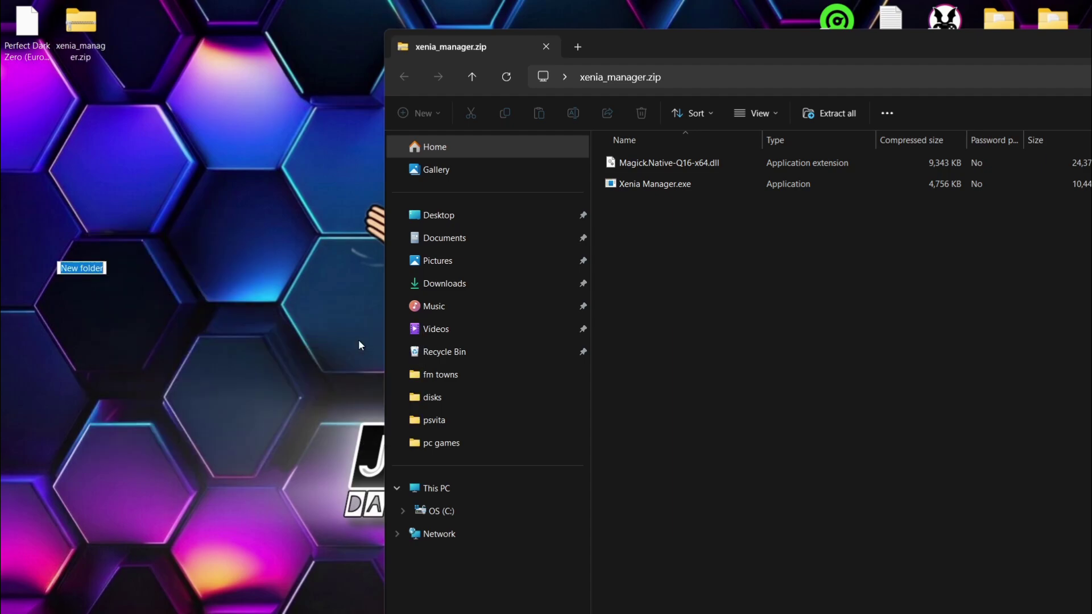
text(xenia)
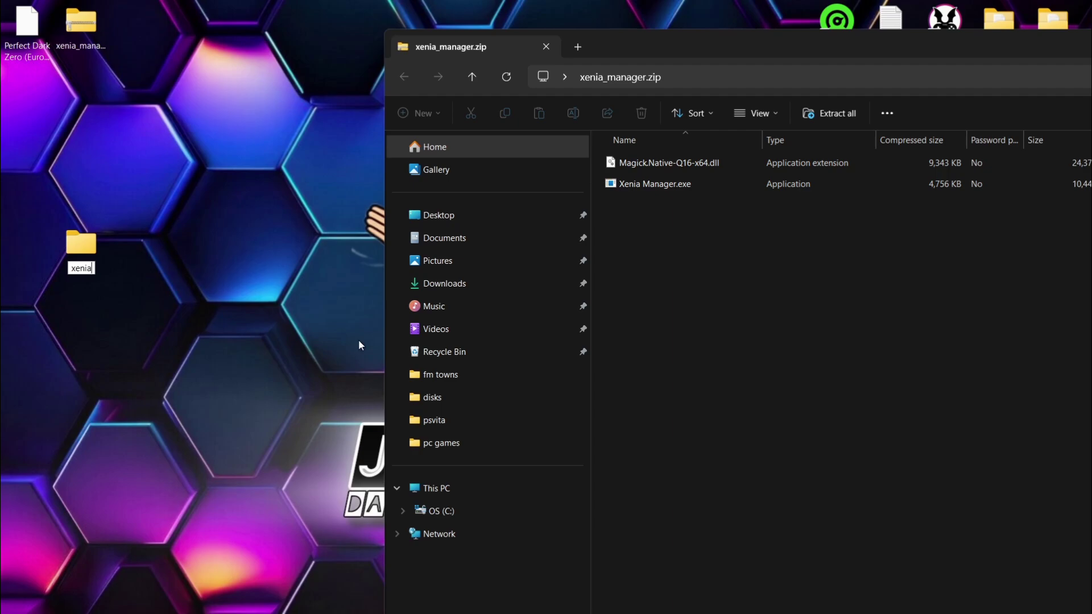
key(Return)
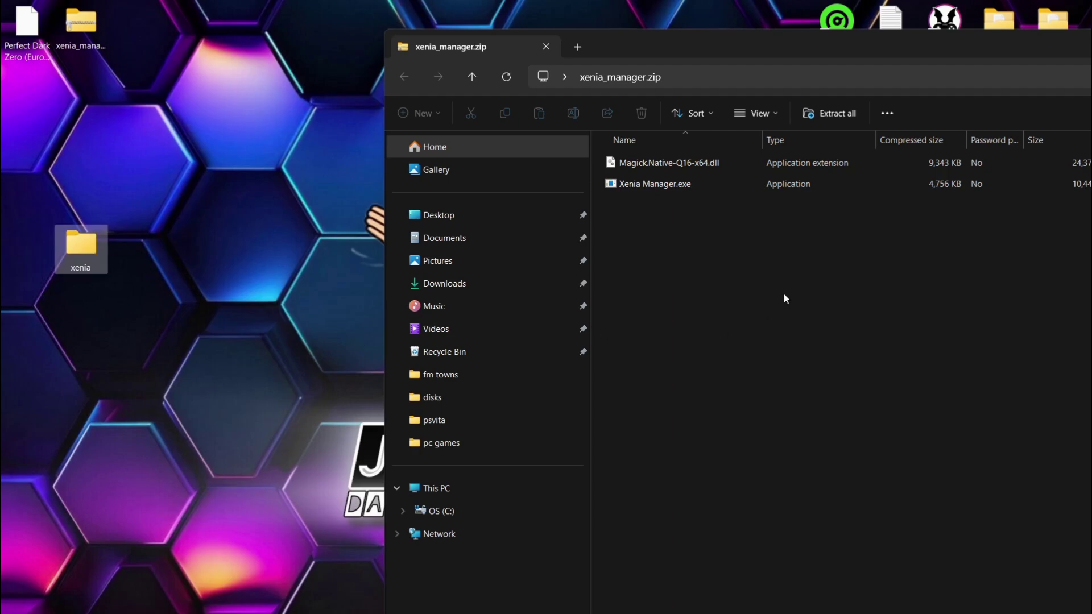
Move both files from the zip into xenia, close the archive, and delete xenia_manager.zip
drag(783, 292, 92, 246)
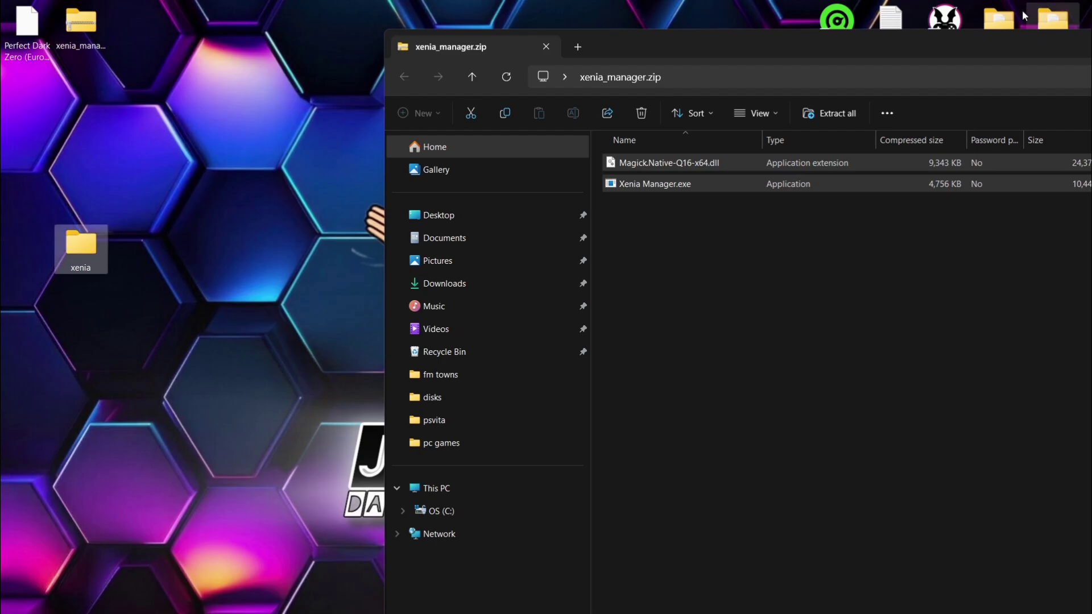
click(835, 56)
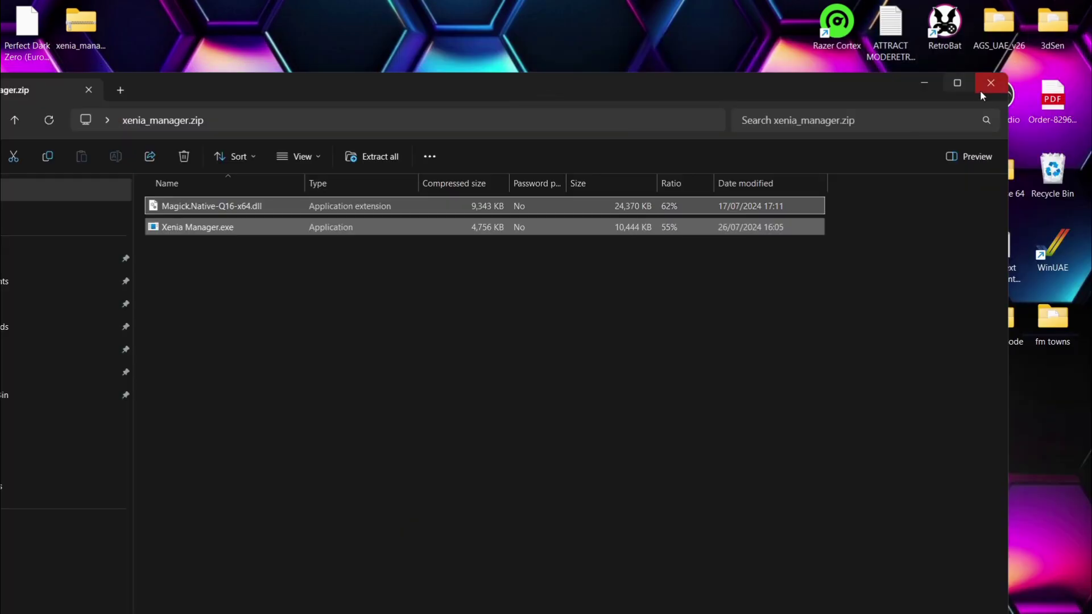
click(993, 81)
right_click(81, 25)
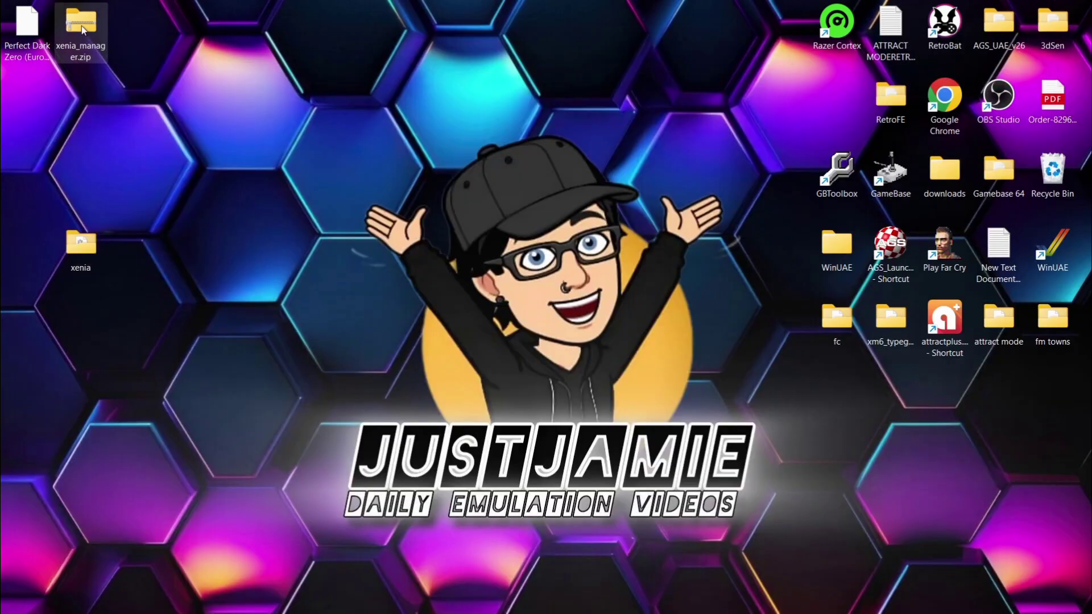
click(210, 42)
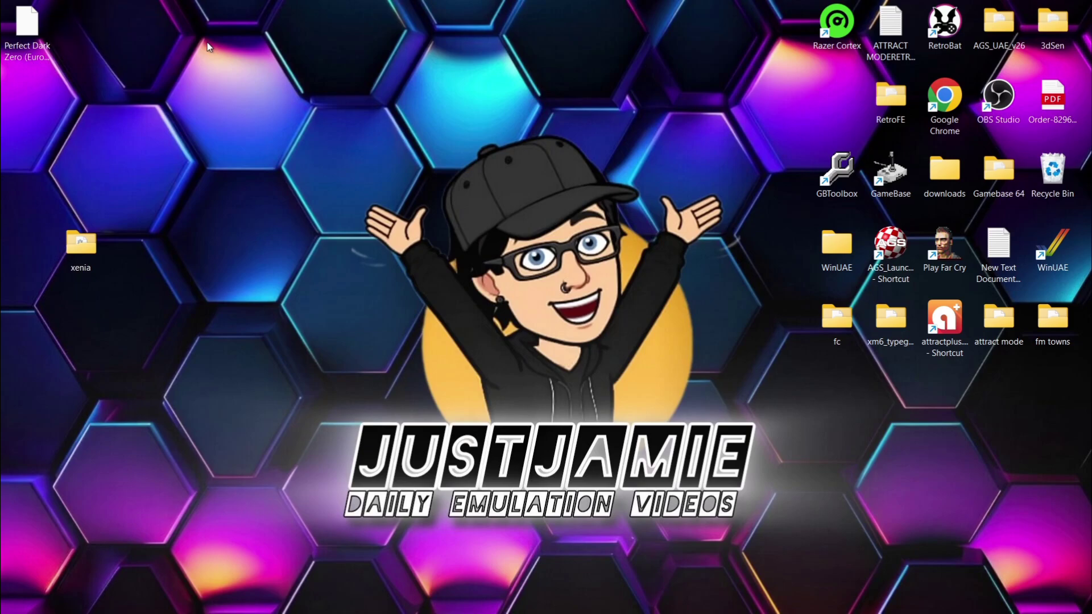
Create a folder named 'games' inside the xenia folder
double_click(98, 238)
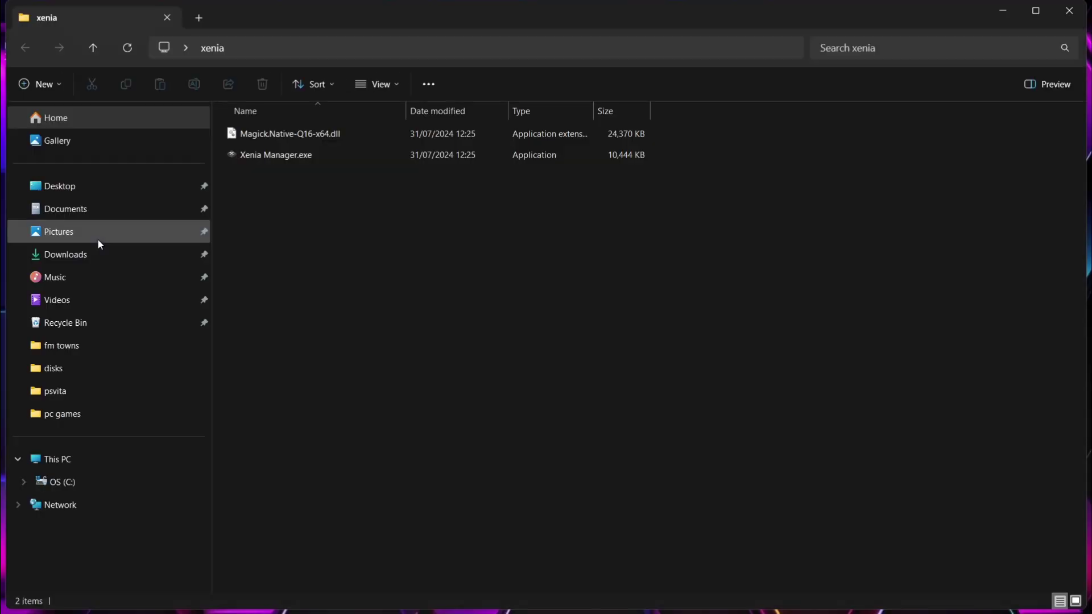
drag(381, 15, 674, 28)
right_click(598, 339)
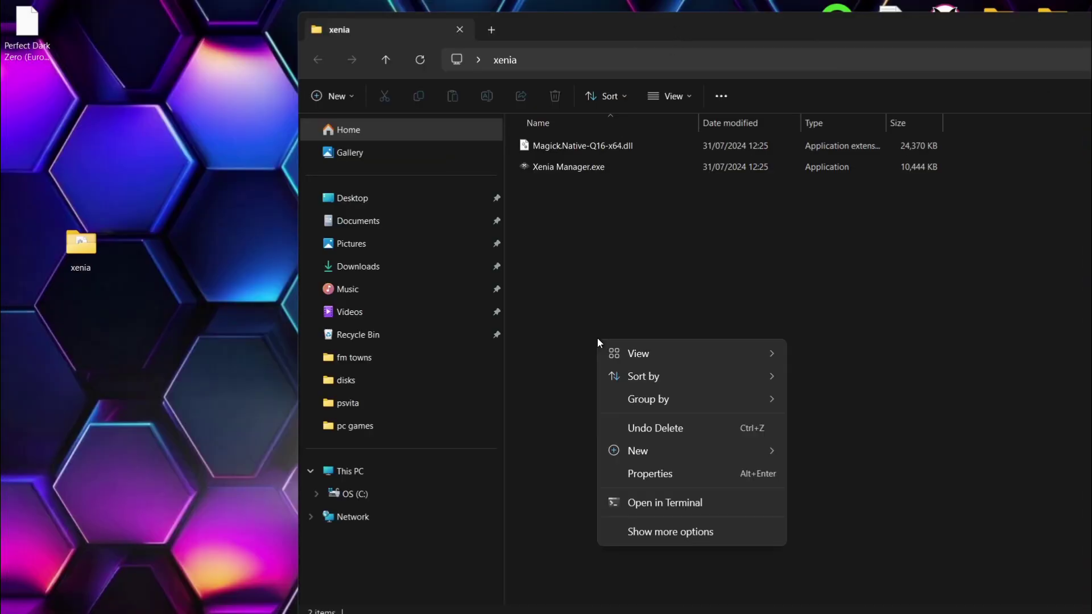
mouse_move(675, 452)
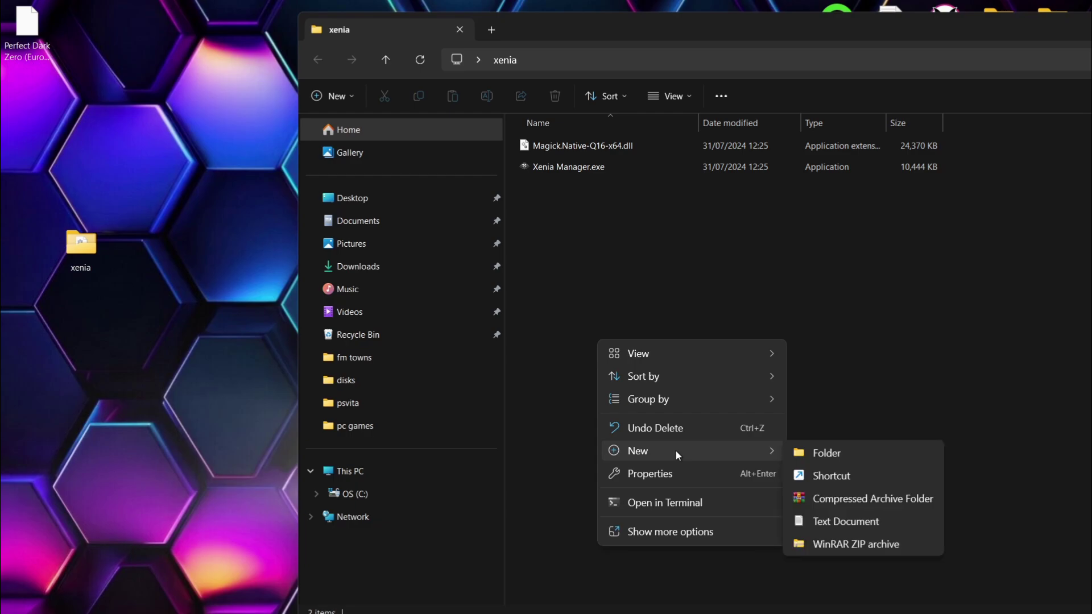
click(903, 452)
text(games)
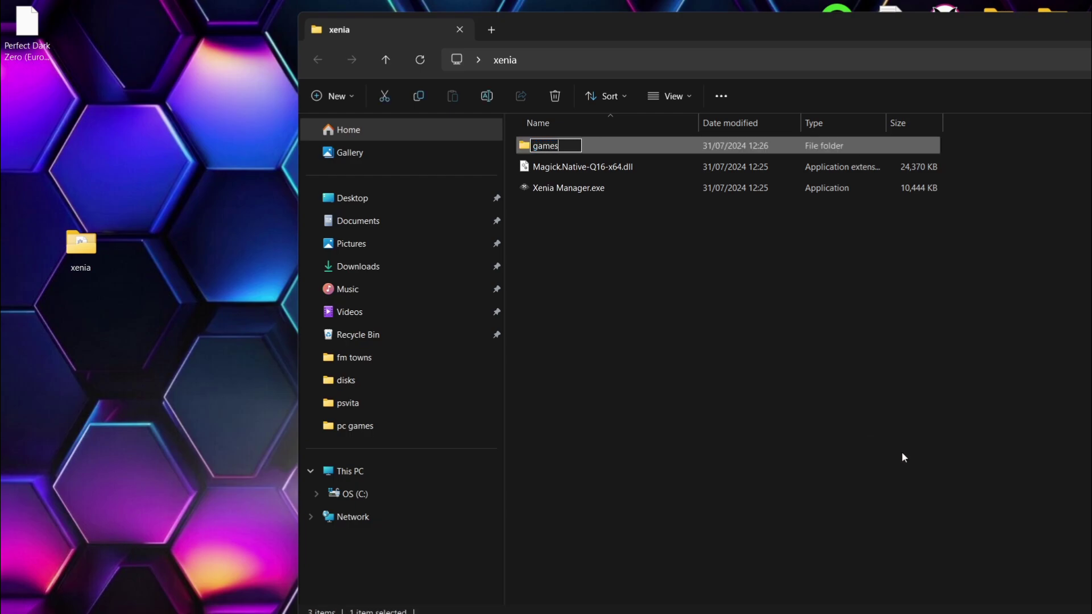
key(Return)
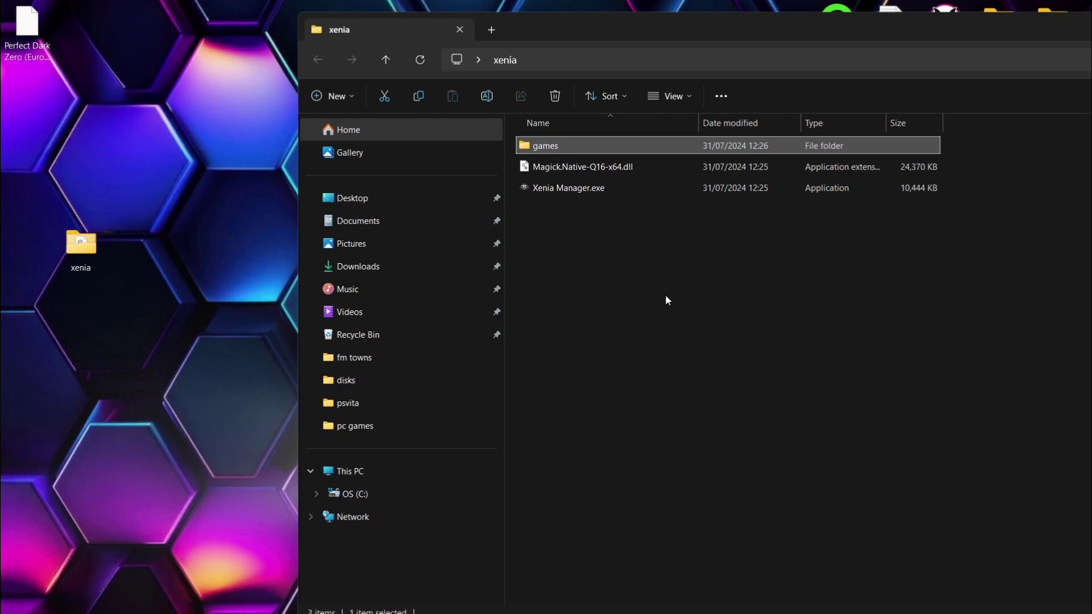
Move the Perfect Dark Zero ISO into games and return to xenia
double_click(561, 143)
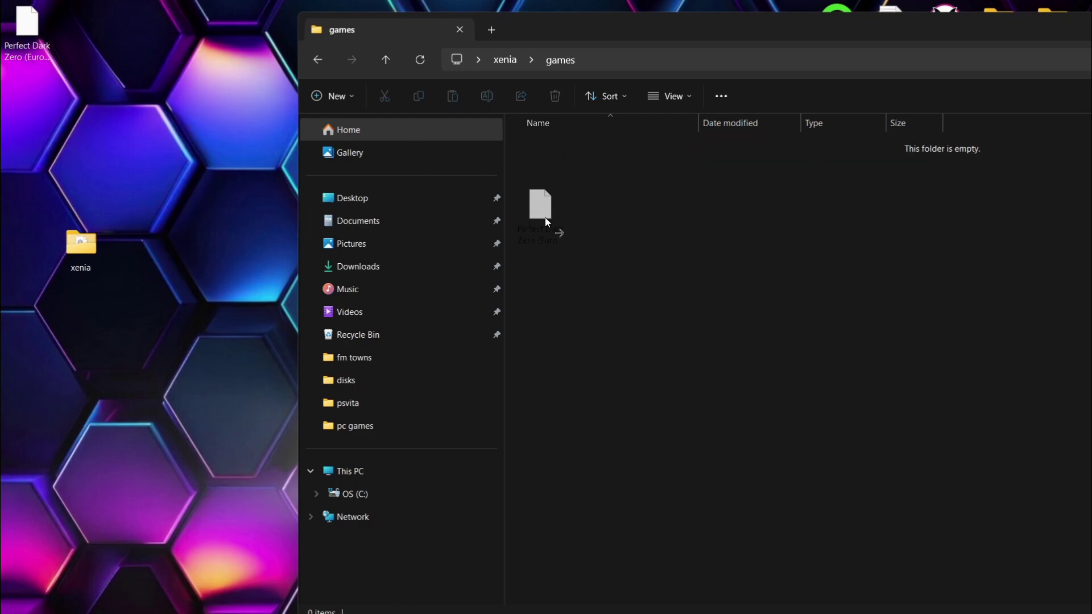
drag(545, 218, 605, 236)
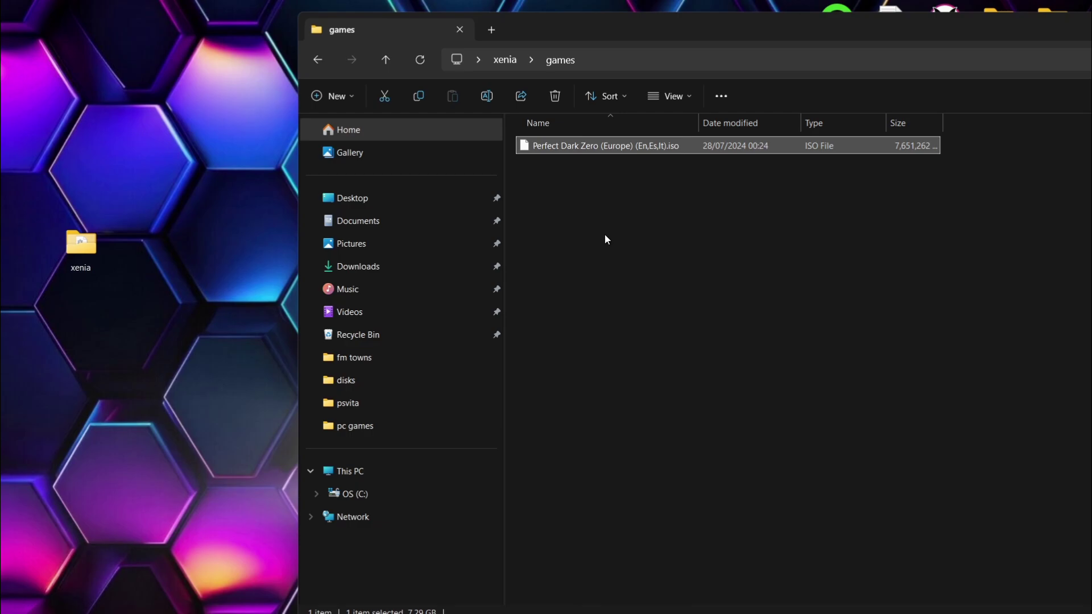
click(319, 59)
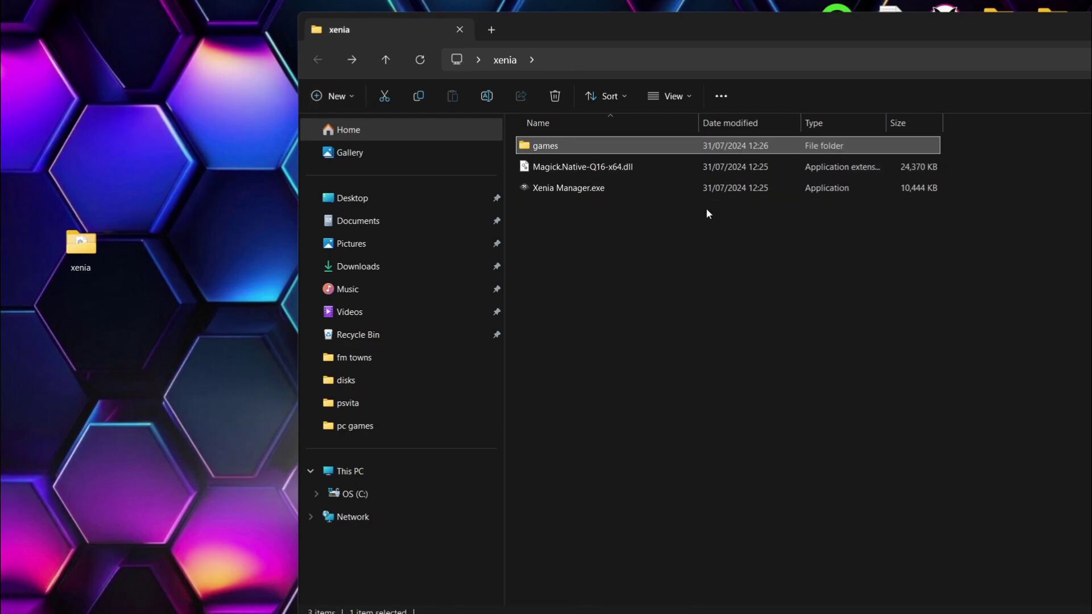
Launch Xenia Manager.exe past the SmartScreen warning and install Xenia Stable
double_click(646, 185)
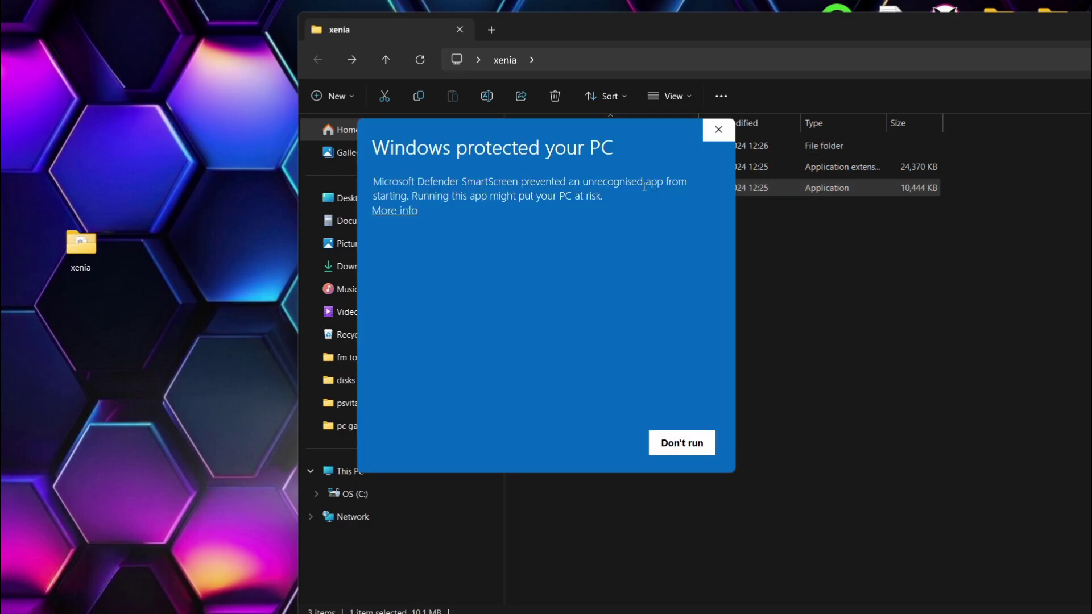
click(401, 212)
click(624, 447)
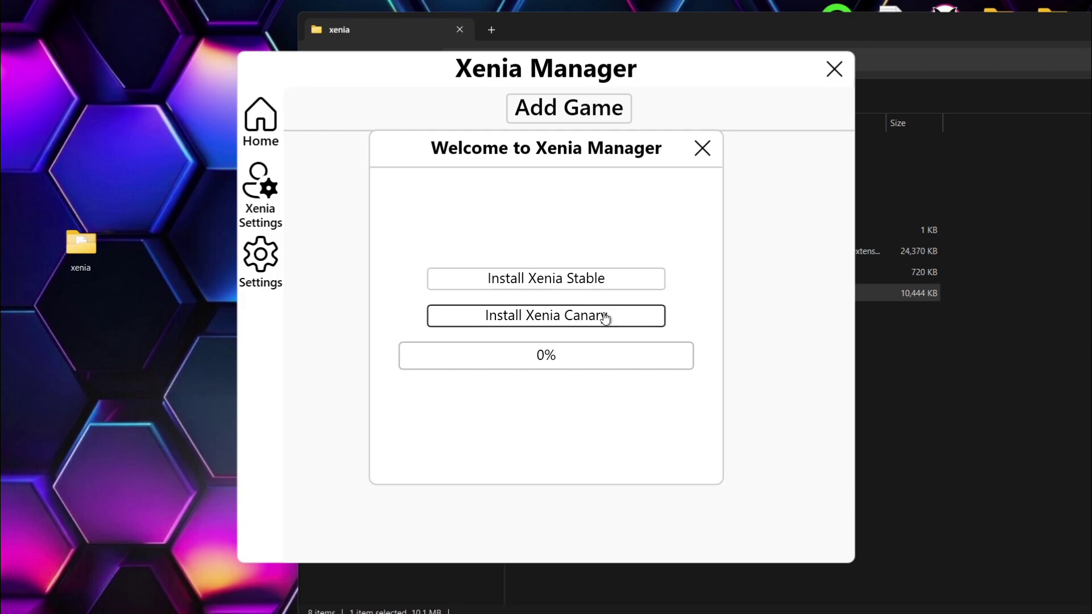
click(597, 281)
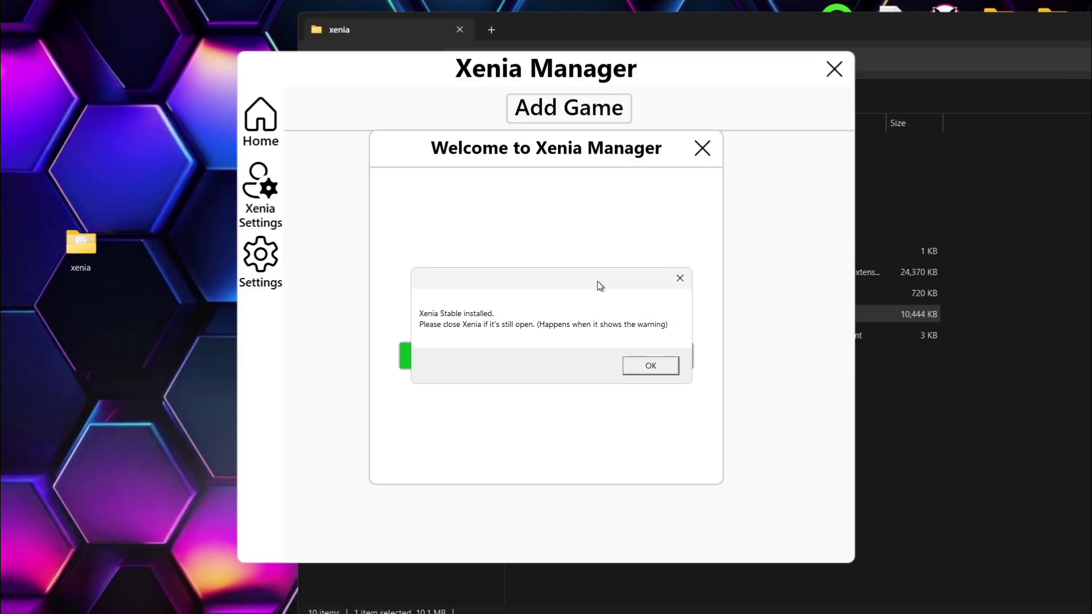
click(644, 366)
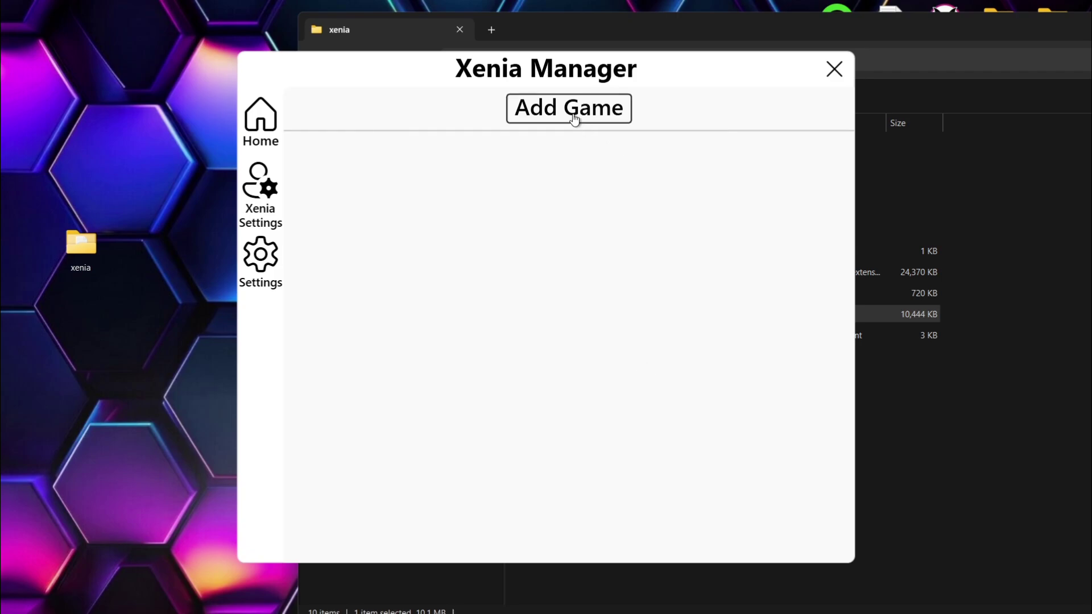
Add the Perfect Dark Zero ISO from the xenia\games folder
click(534, 113)
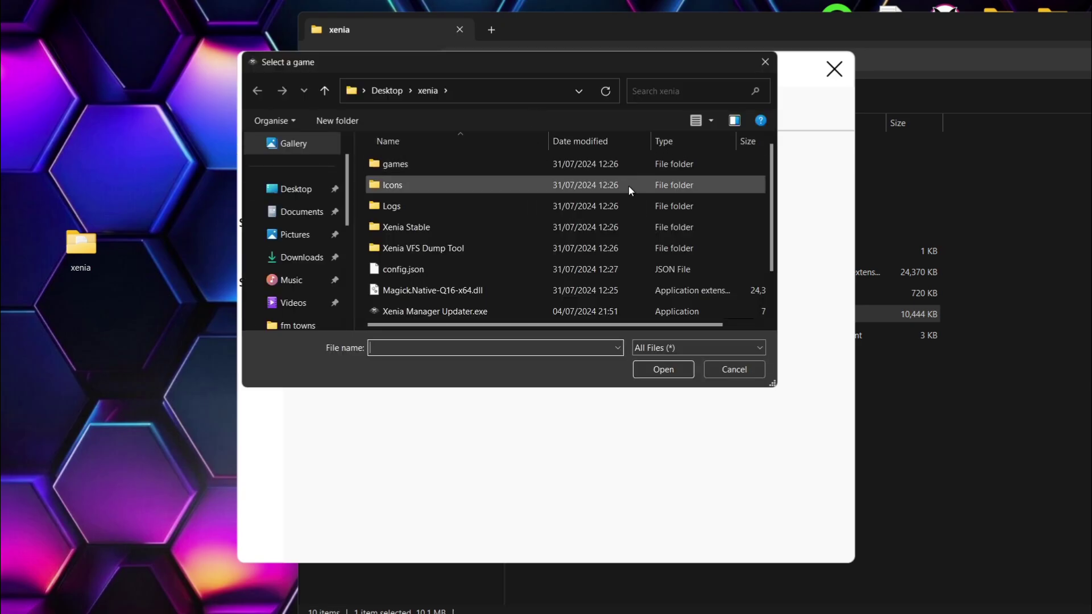
double_click(490, 164)
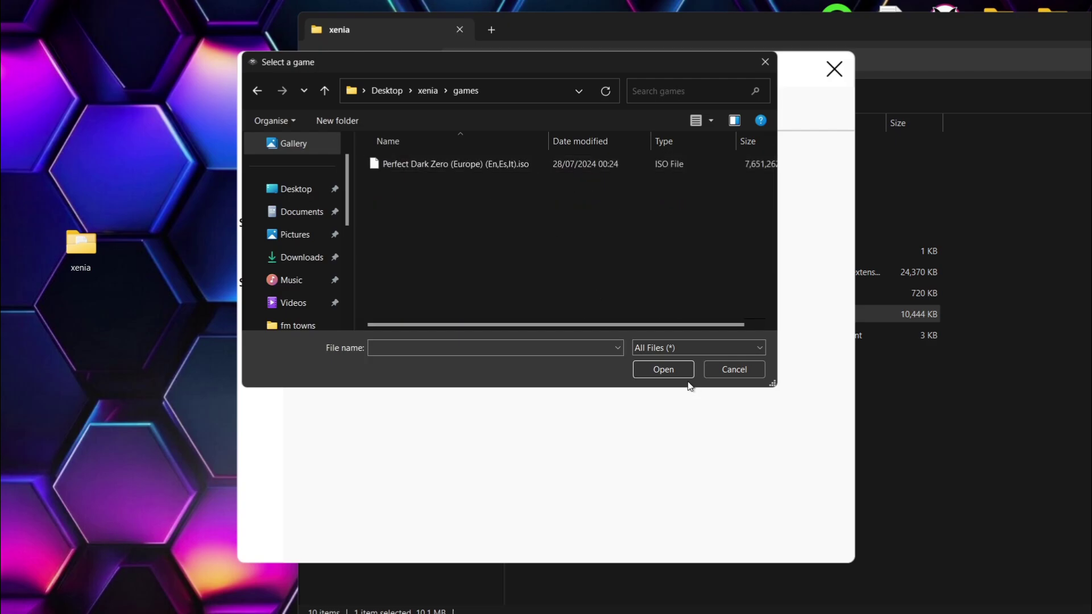
click(452, 162)
click(653, 368)
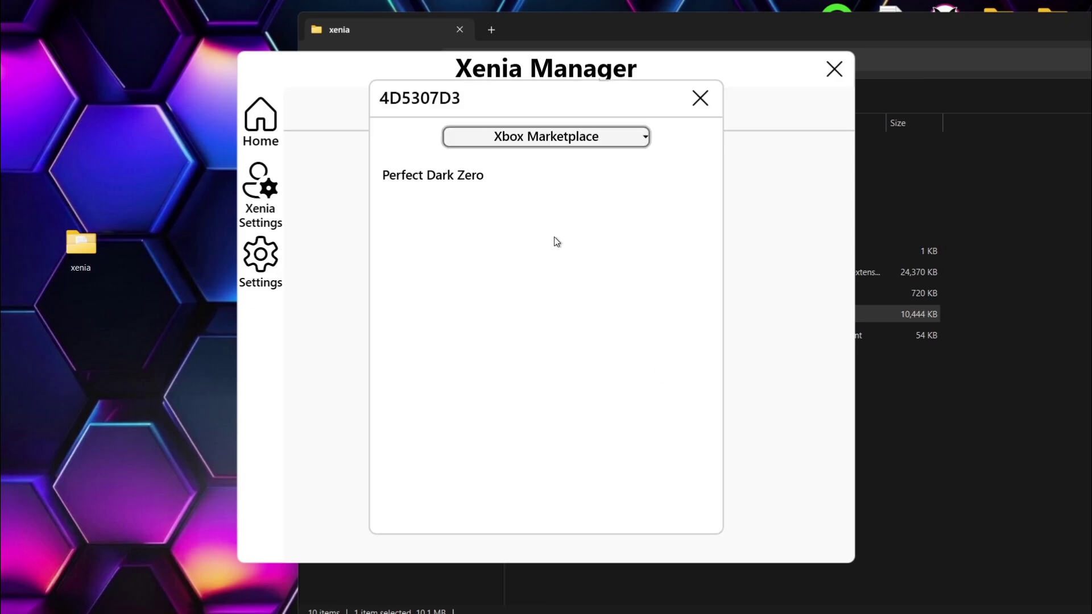
Match it to Perfect Dark Zero from Xbox Marketplace results for its cover art
click(645, 139)
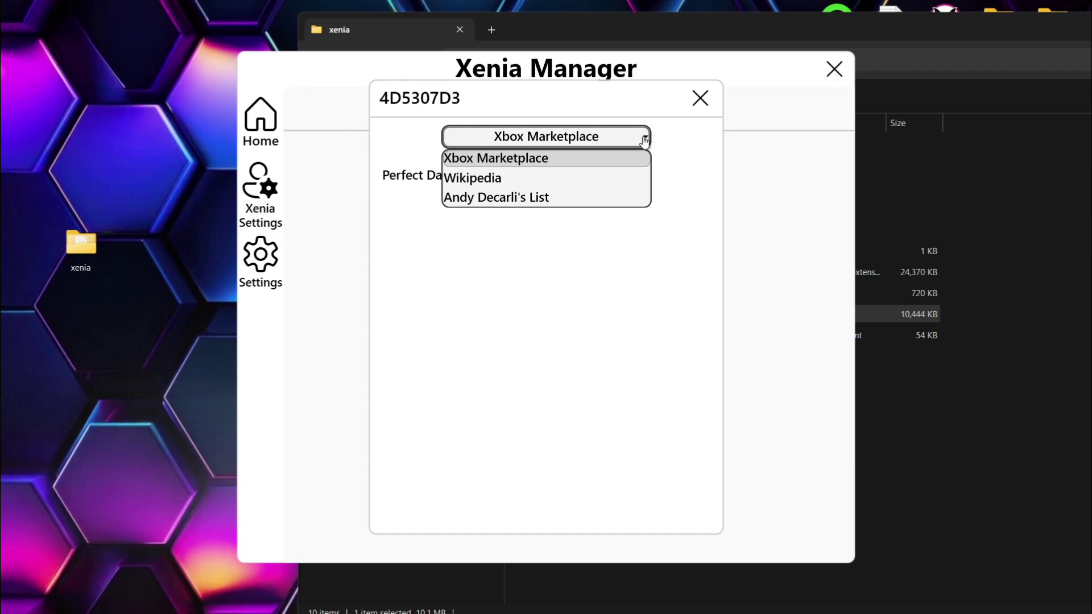
click(546, 158)
click(455, 175)
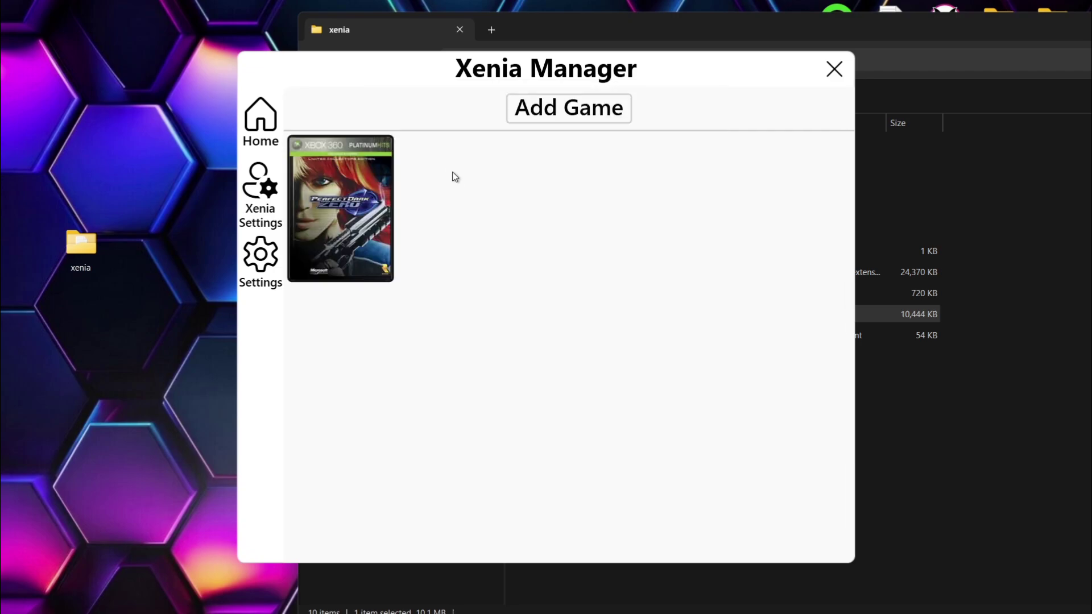
right_click(376, 231)
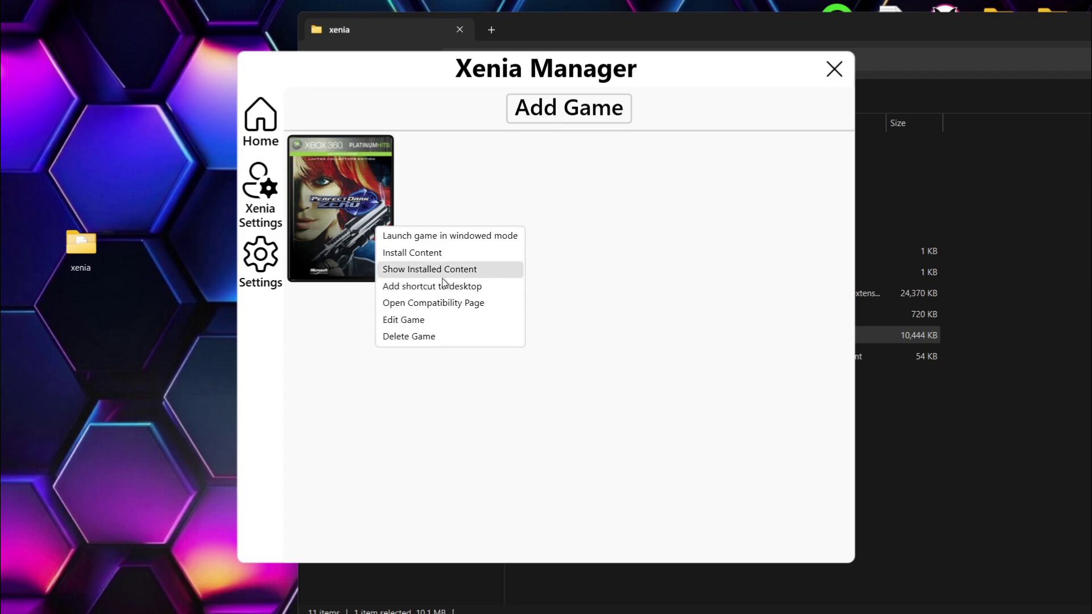
Open Perfect Dark Zero's GitHub compatibility page and scroll through the report
click(446, 306)
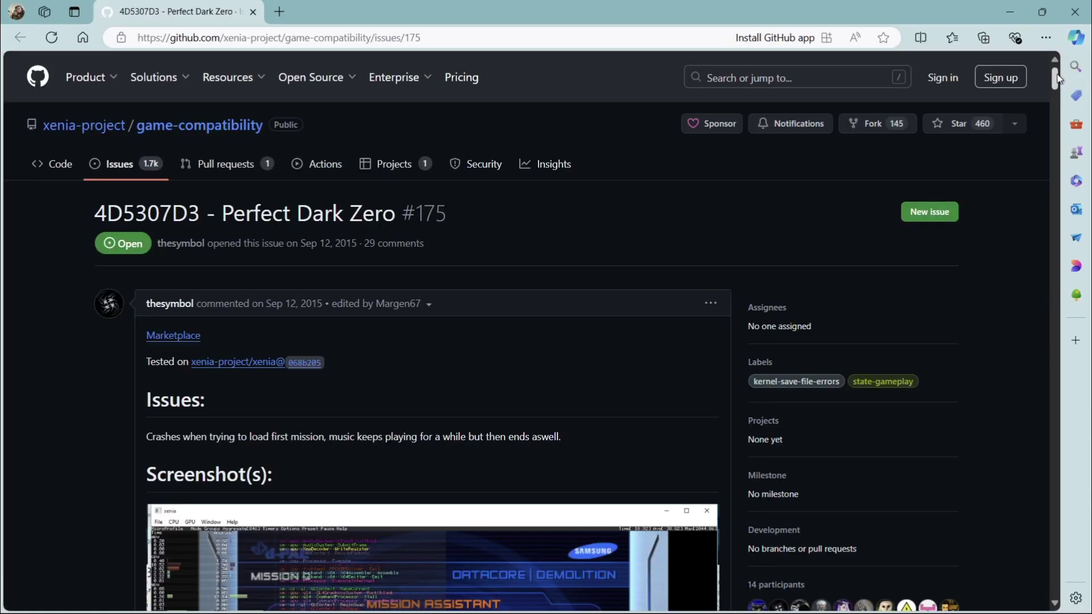
drag(1054, 79, 1063, 116)
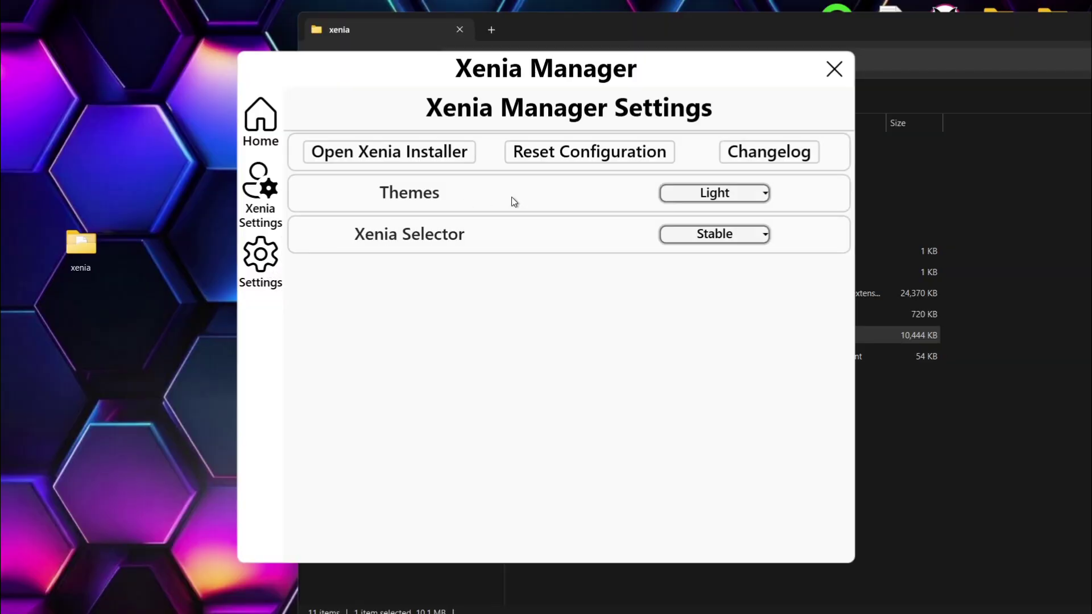
Install the Xenia Canary build from the Xenia installer
click(423, 156)
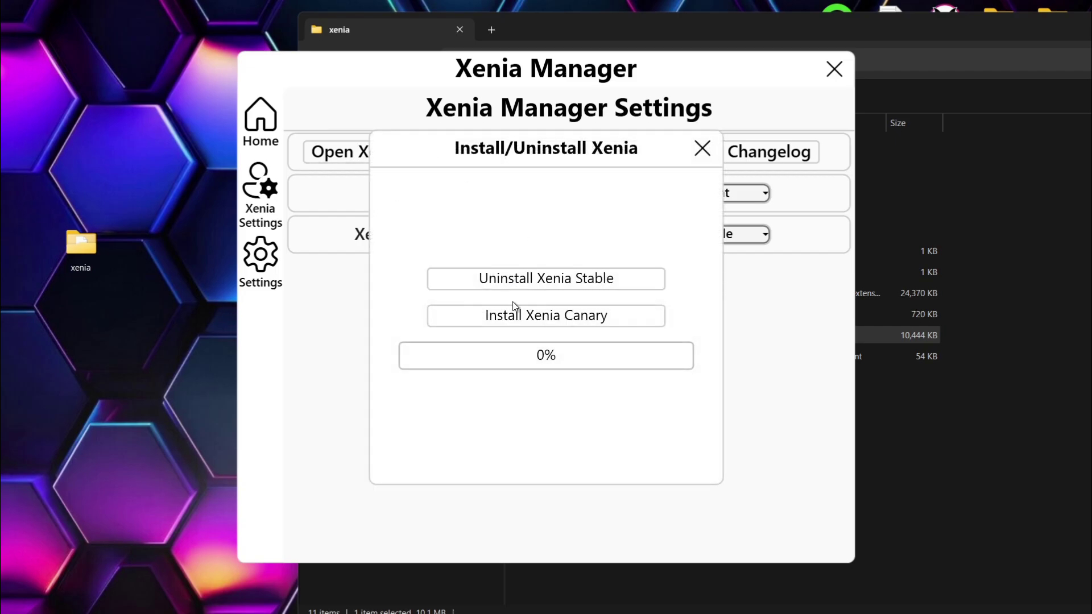
click(590, 314)
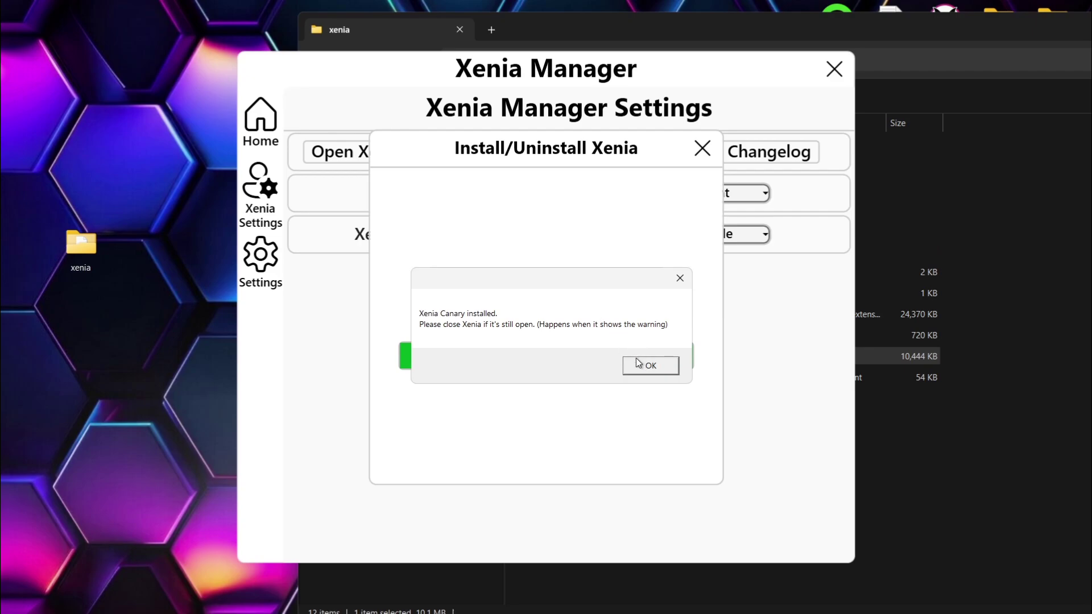
click(637, 363)
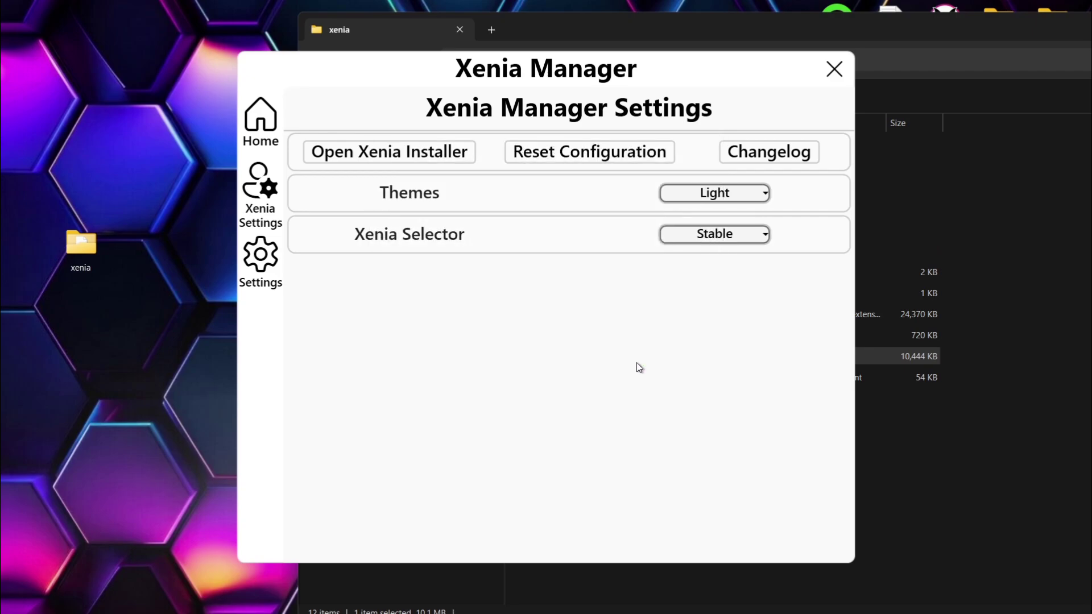
Switch the manager theme to Dark and set the Xenia build back to Stable
click(720, 195)
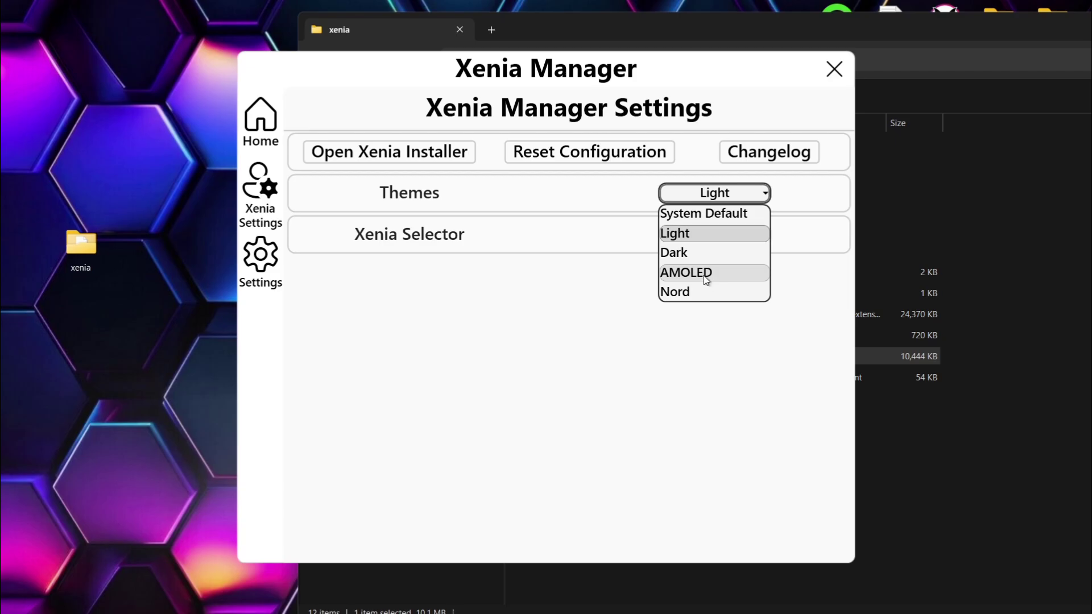
click(700, 257)
click(279, 222)
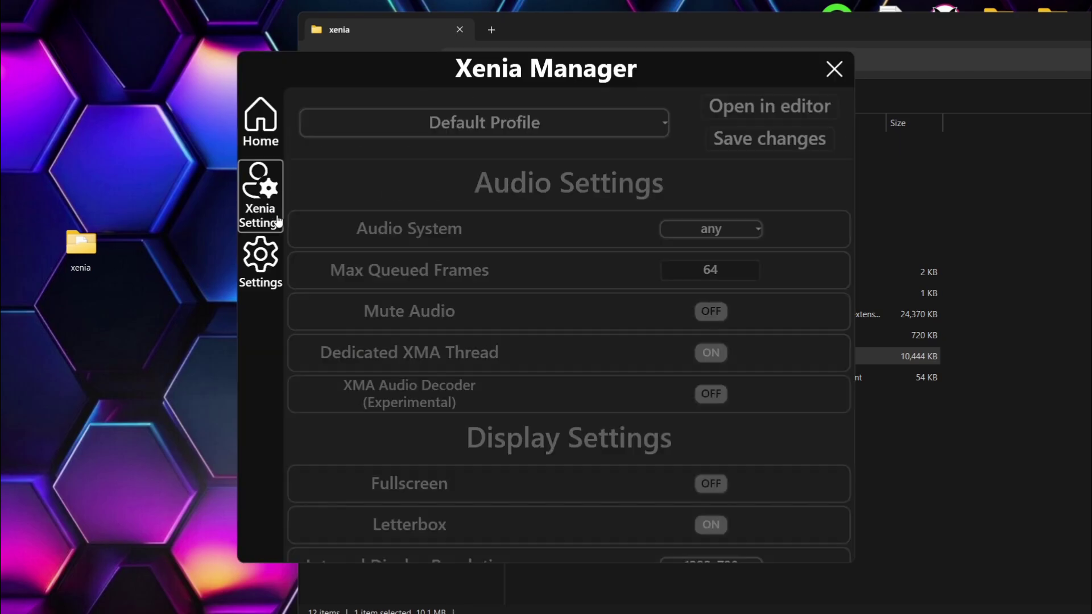
click(272, 274)
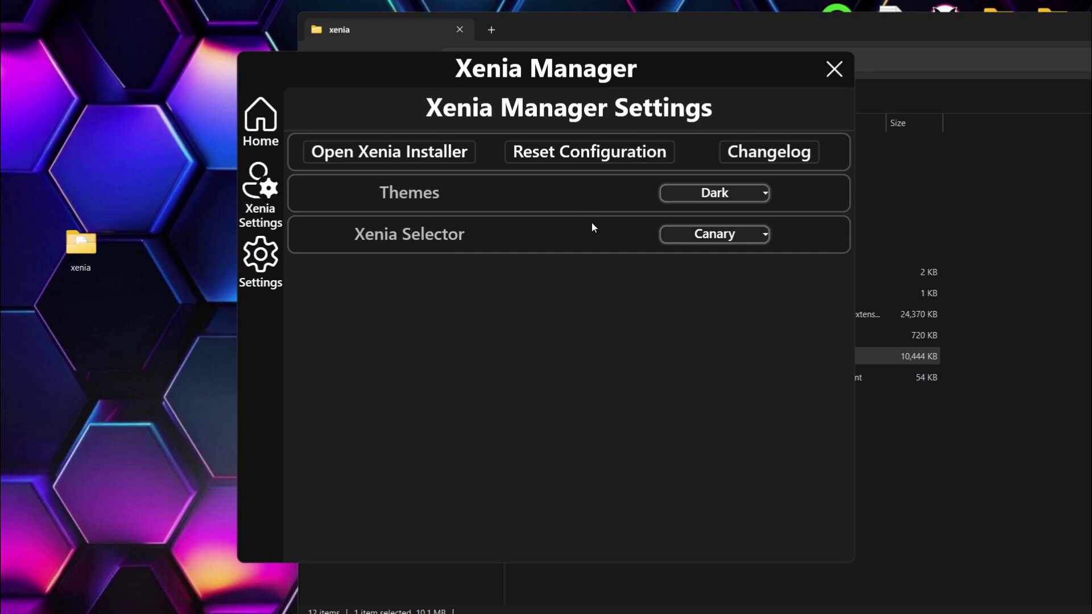
click(736, 238)
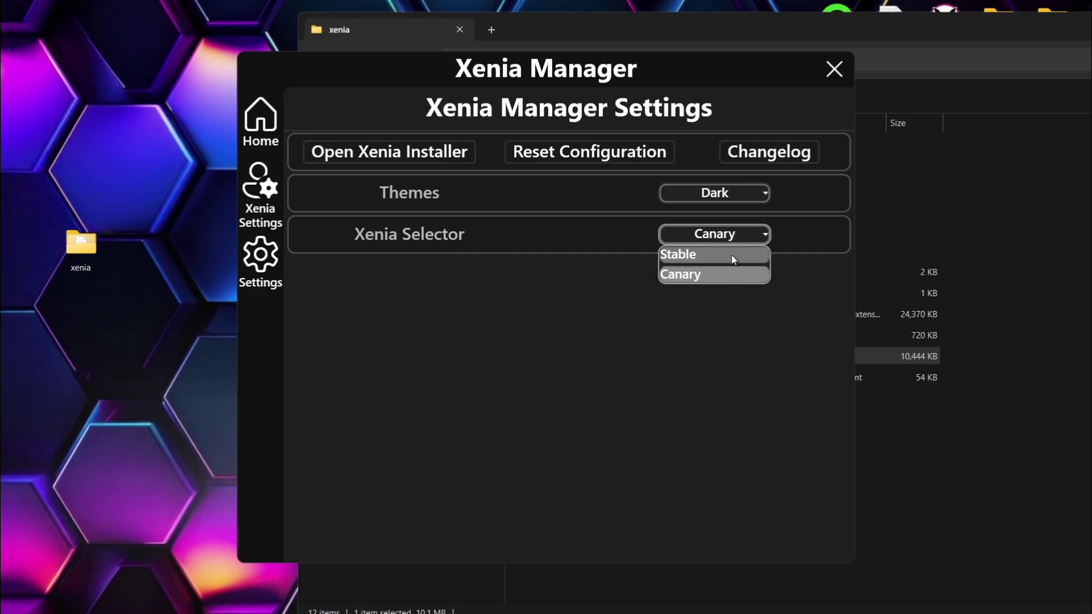
click(732, 255)
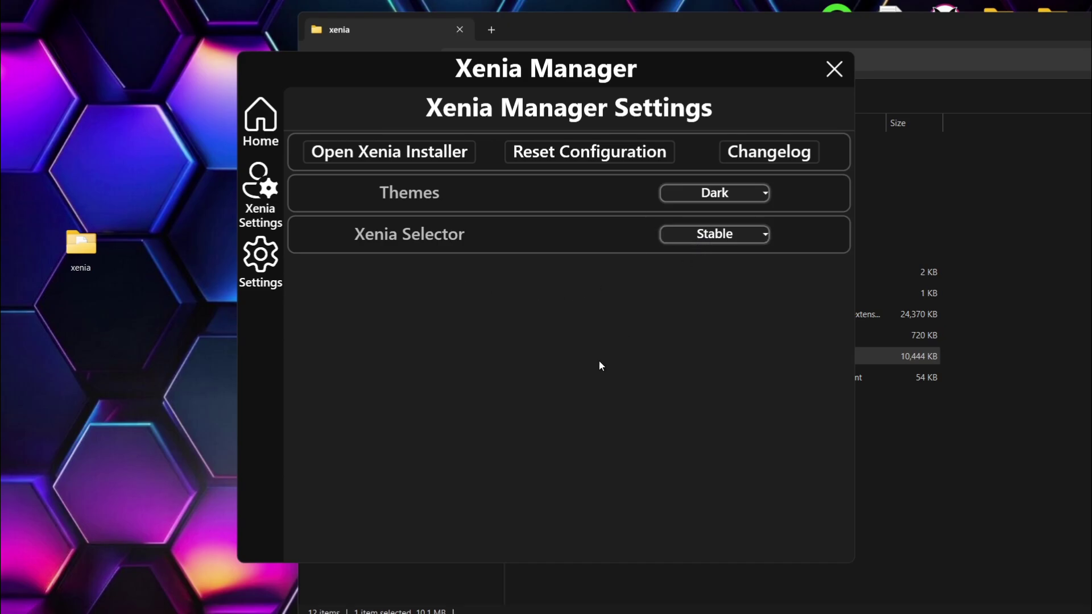
click(270, 213)
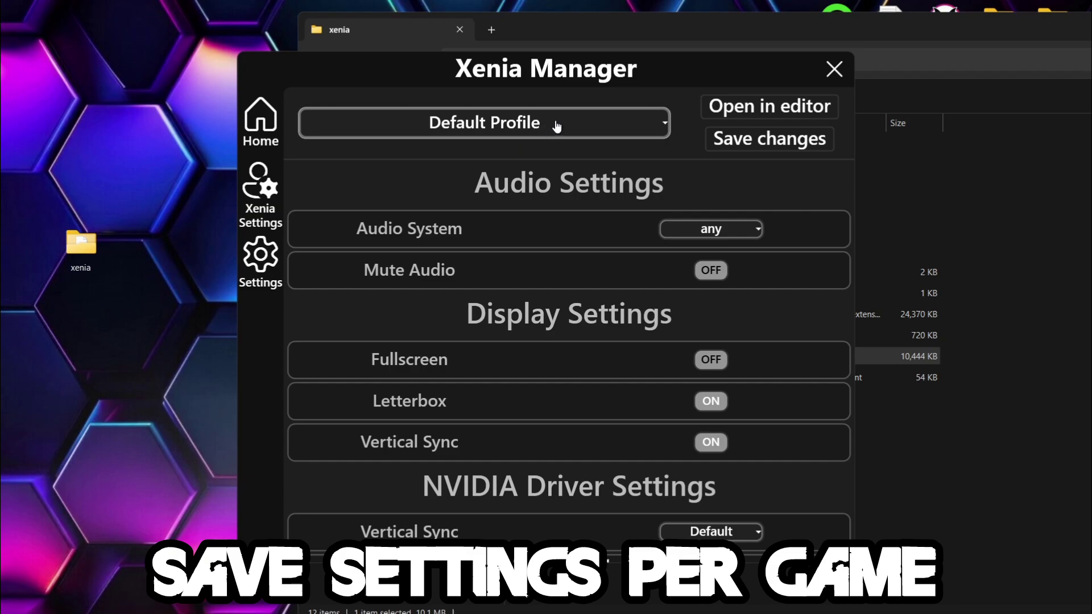
Save settings as the Perfect Dark Zero profile, then enable Fullscreen in the Default Profile
click(618, 130)
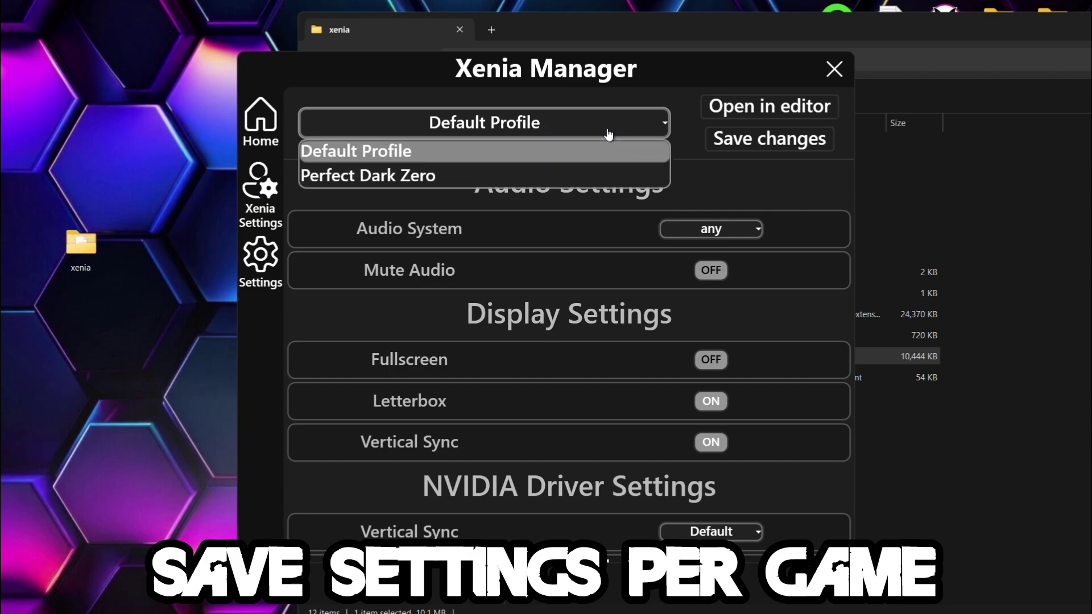
click(494, 181)
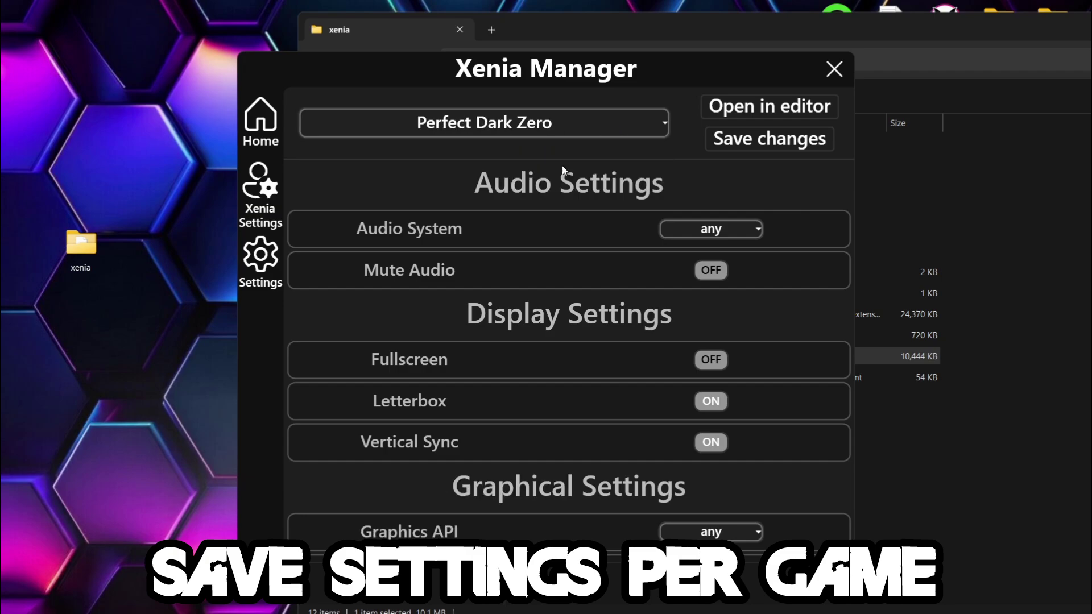
click(806, 149)
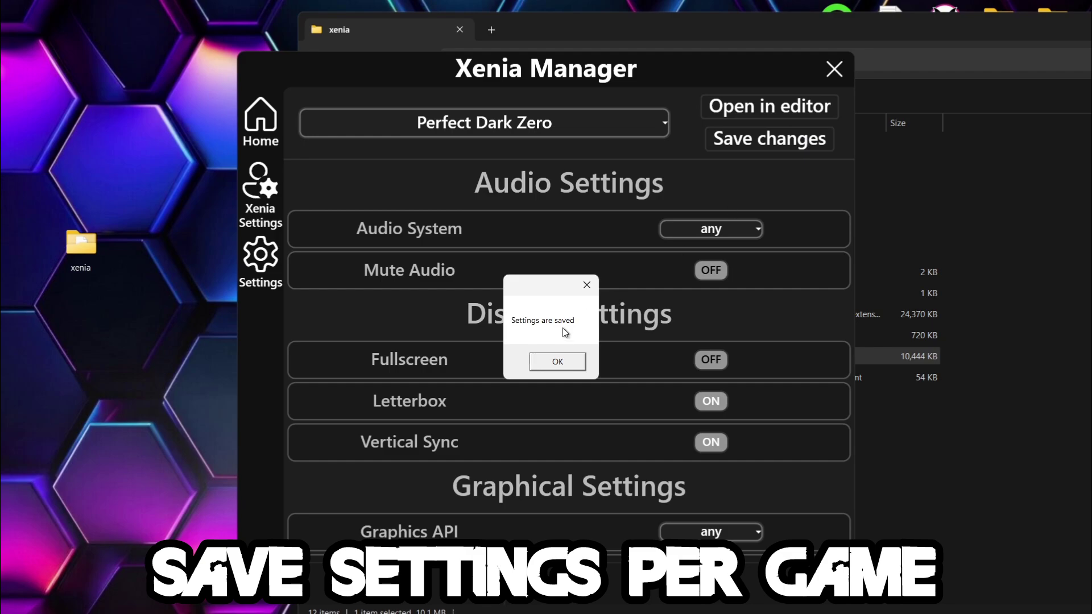
click(566, 367)
click(264, 196)
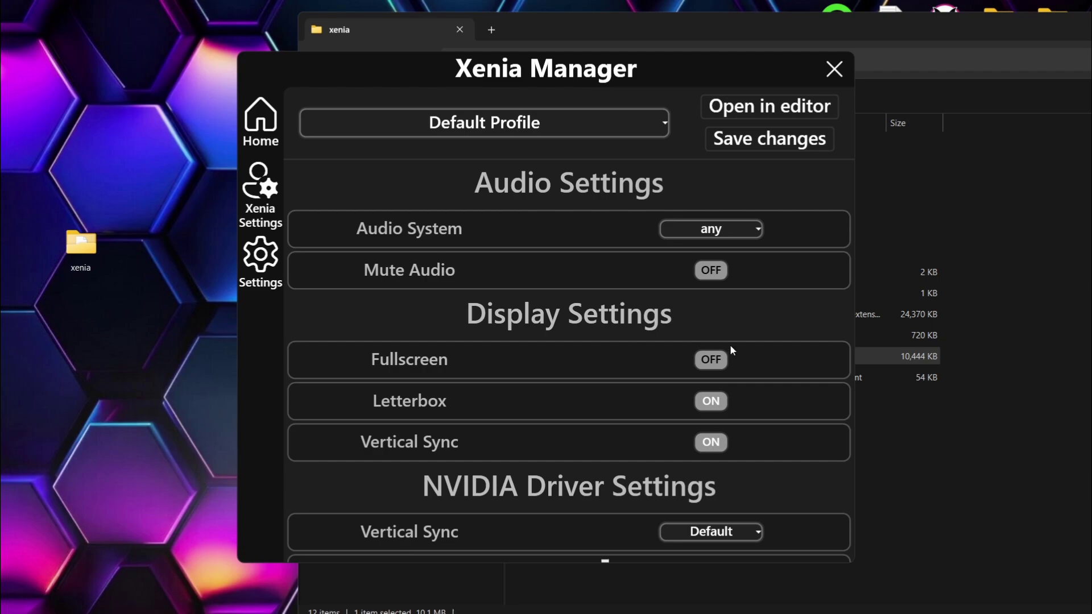
click(722, 363)
Review display options, leaving anti-aliasing at None and scaling at Bilinear
scroll(807, 436, down, 5)
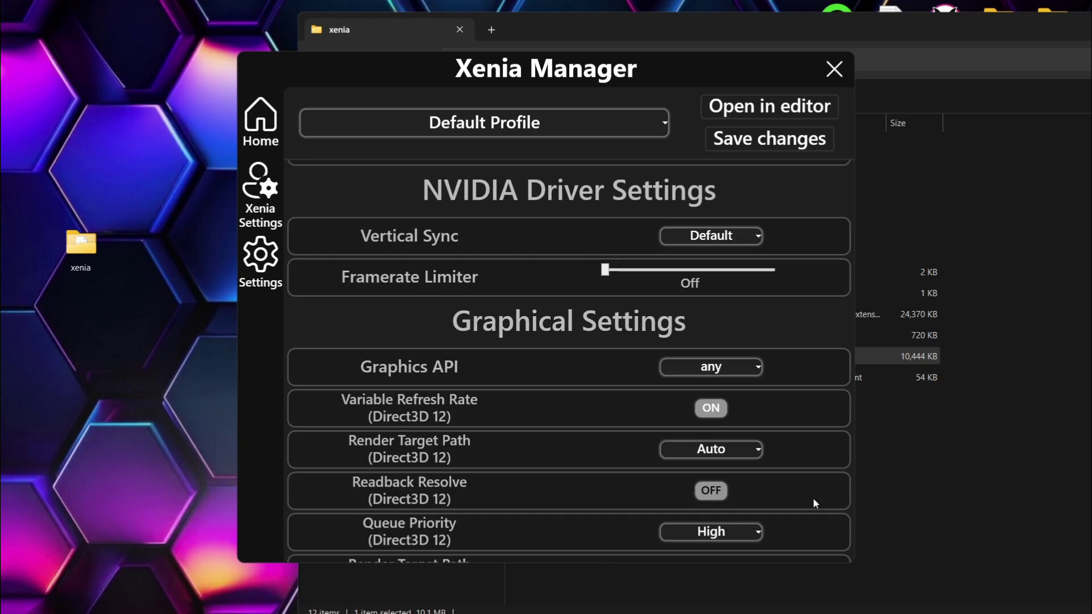
scroll(814, 503, down, 2)
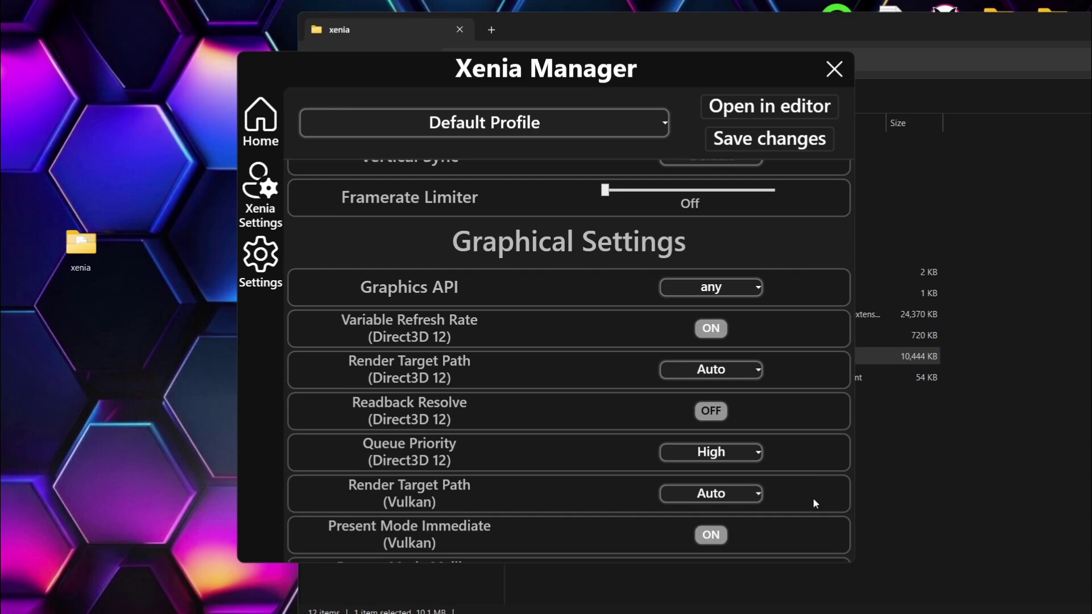
scroll(813, 499, down, 1)
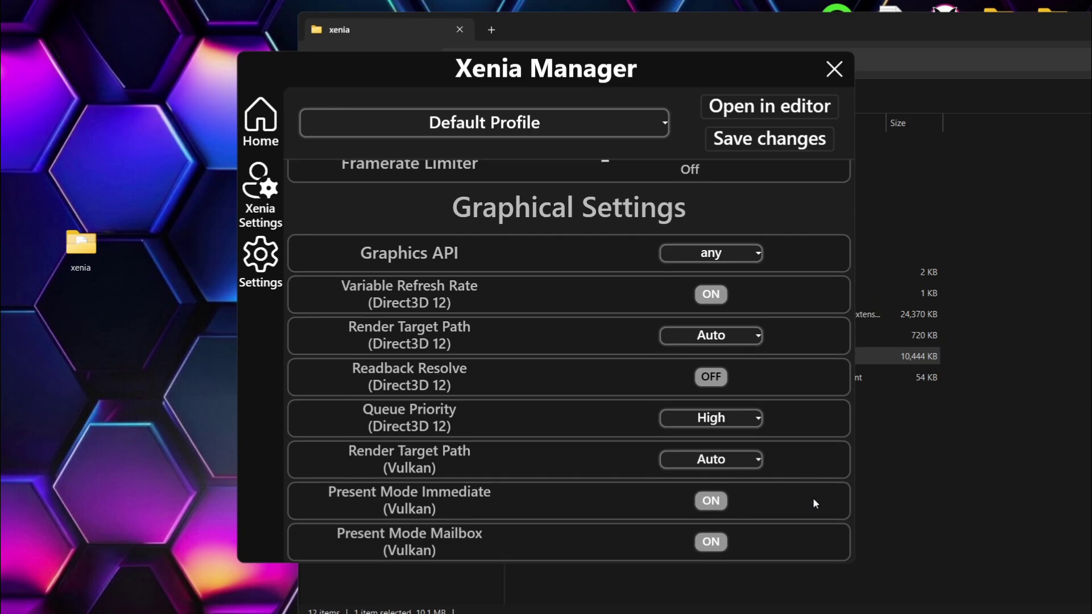
scroll(813, 503, down, 2)
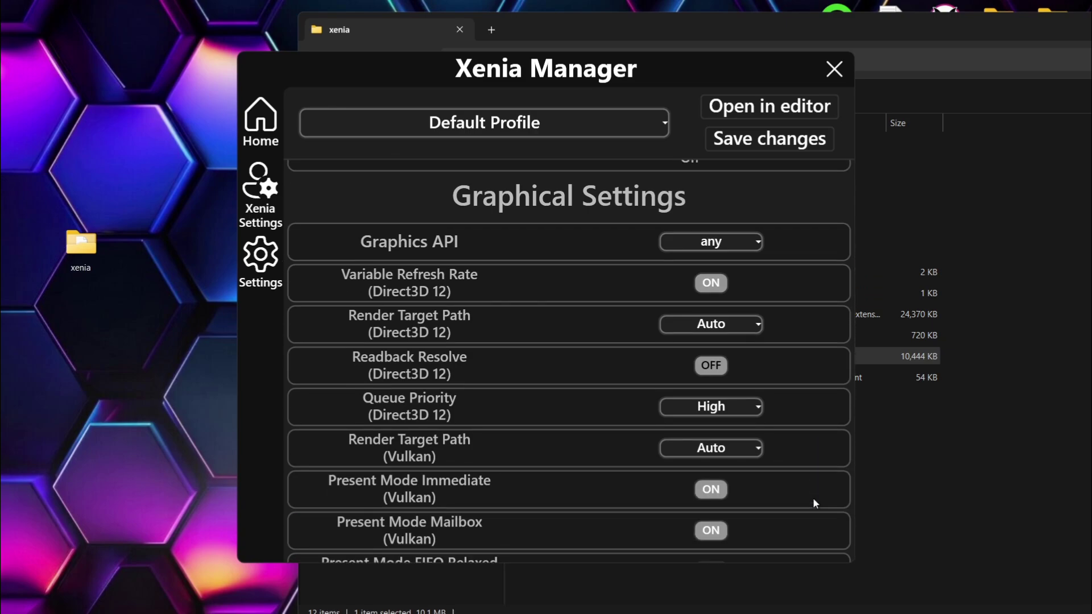
scroll(813, 503, down, 5)
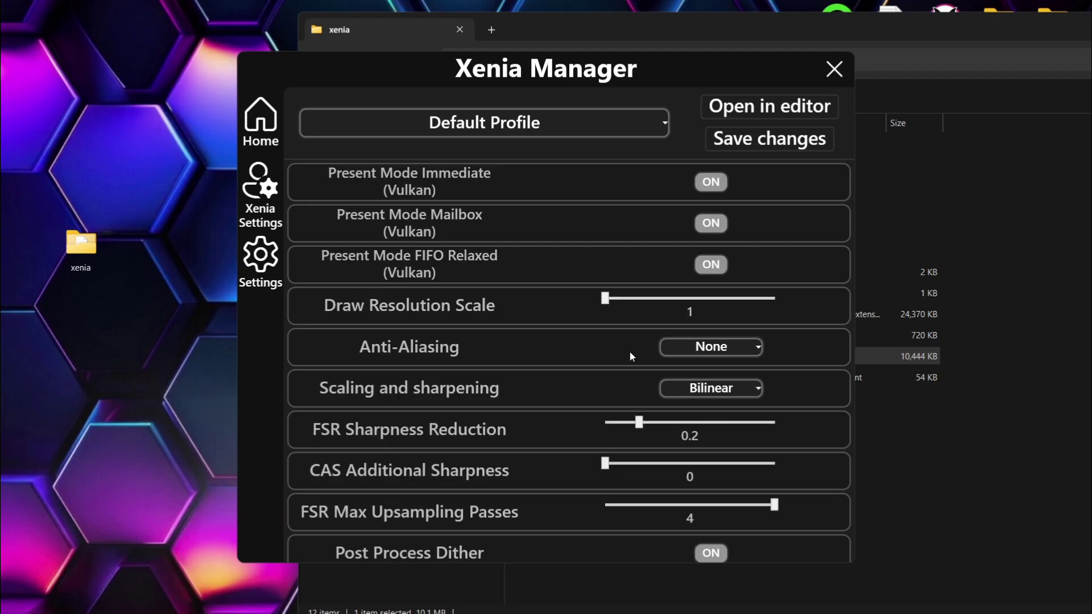
click(744, 354)
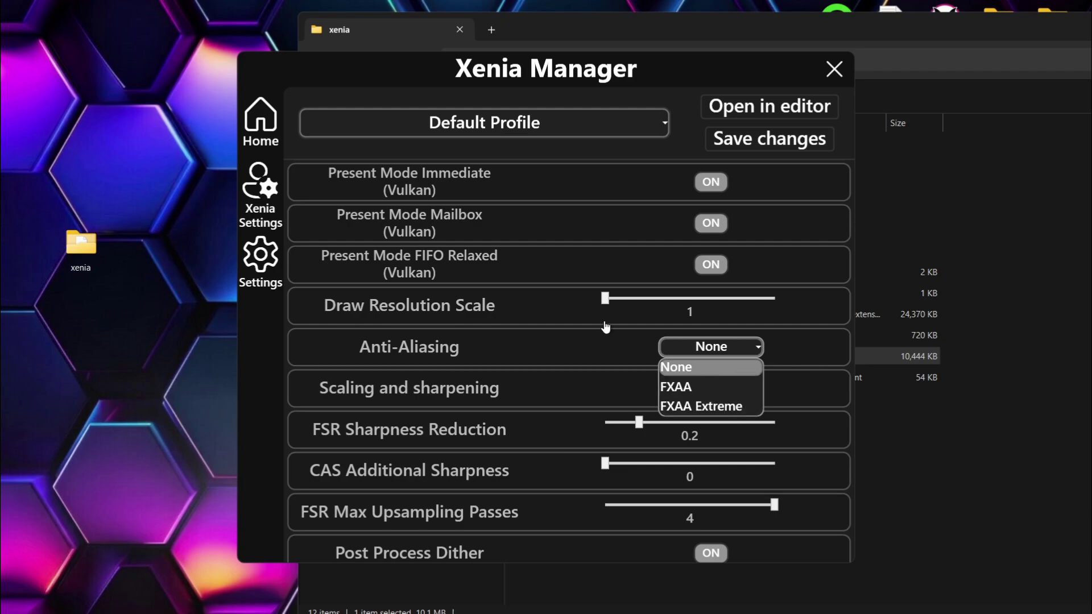
click(841, 355)
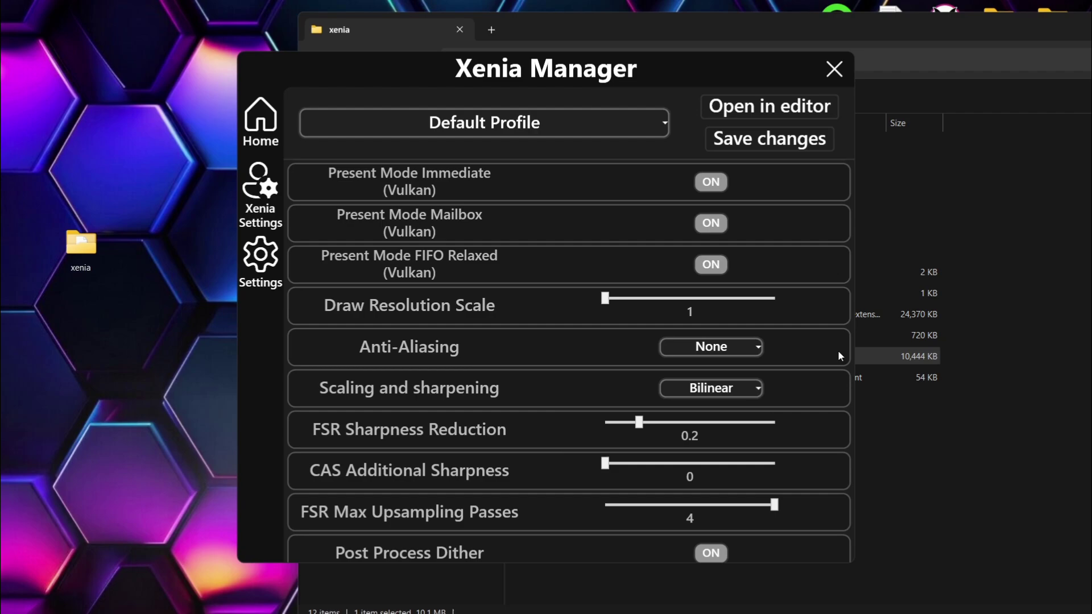
key(Down)
key(Up)
click(745, 393)
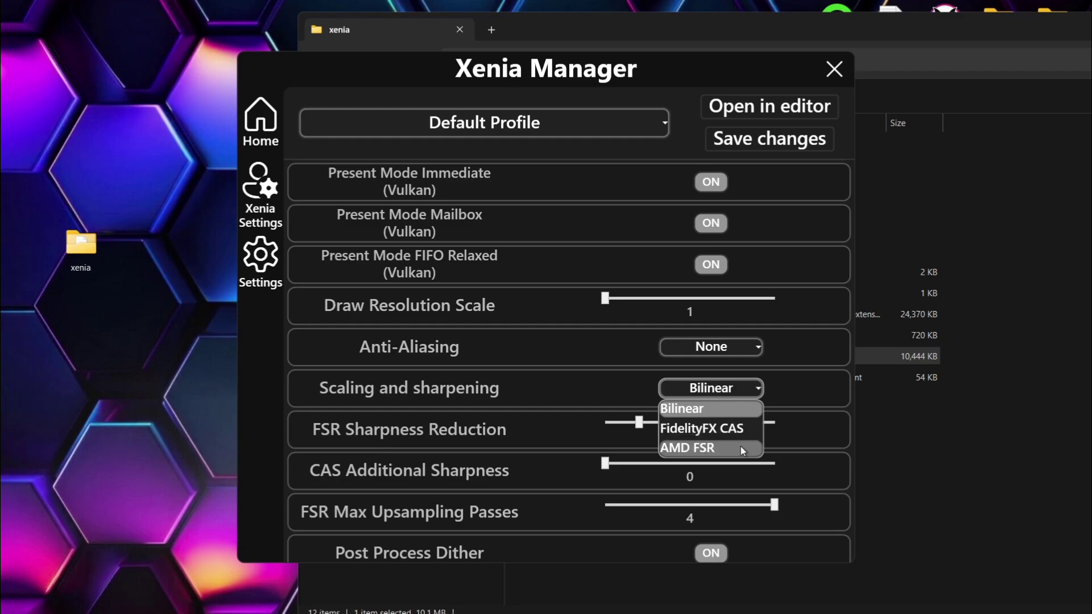
click(721, 416)
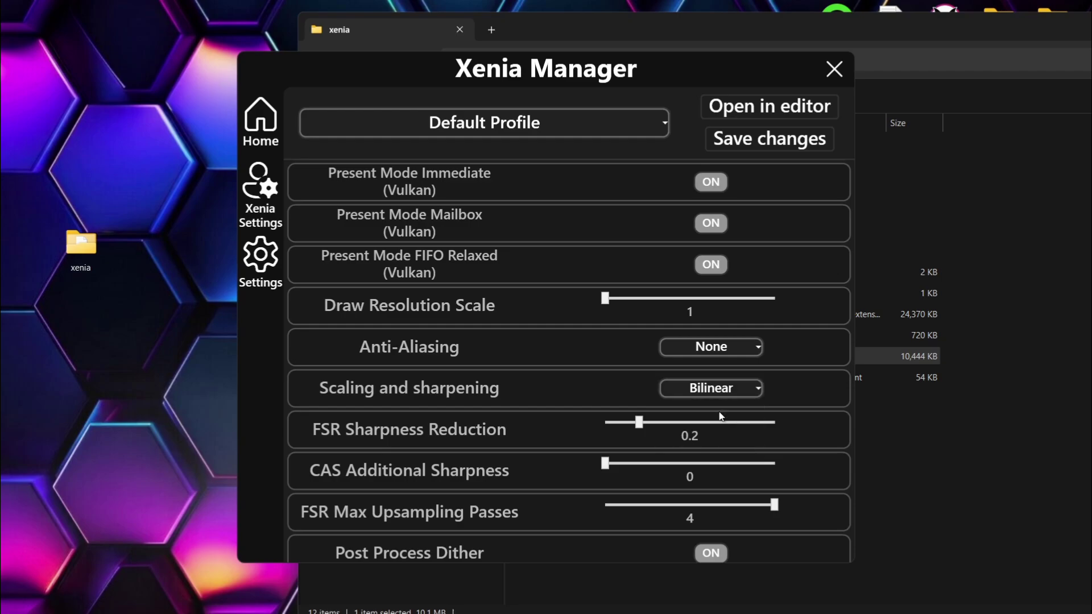
Save the Default Profile settings and go to Xenia Manager's own Settings page
scroll(789, 379, up, 10)
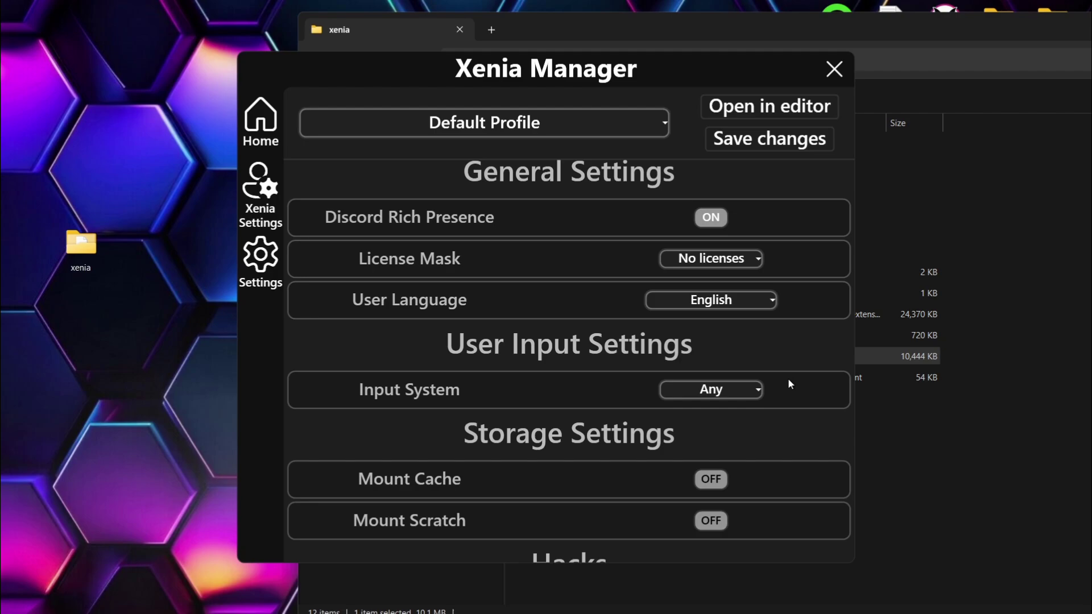
scroll(787, 377, down, 3)
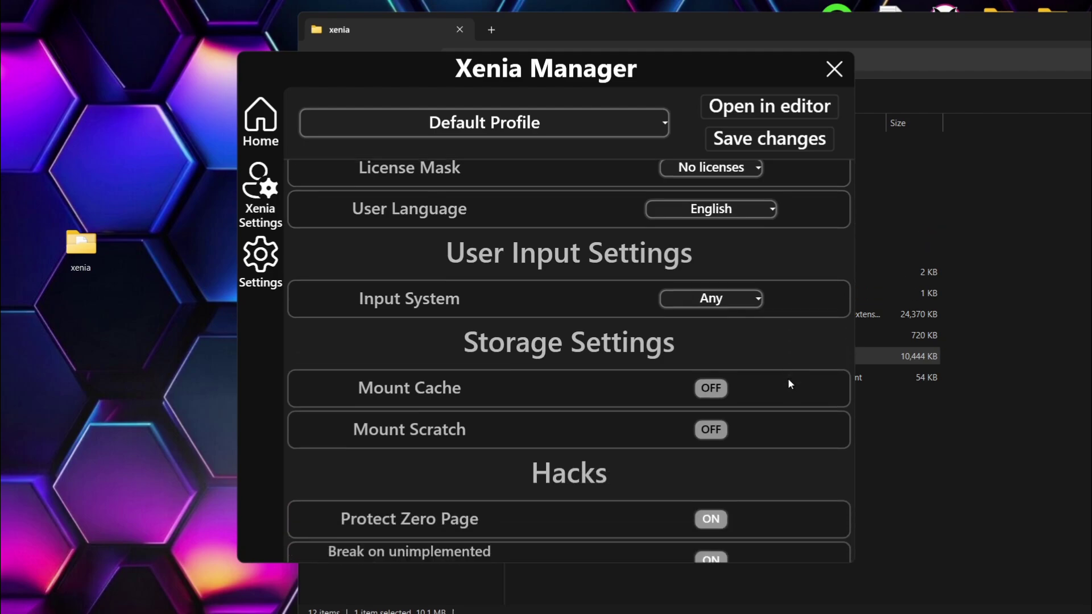
scroll(787, 377, up, 10)
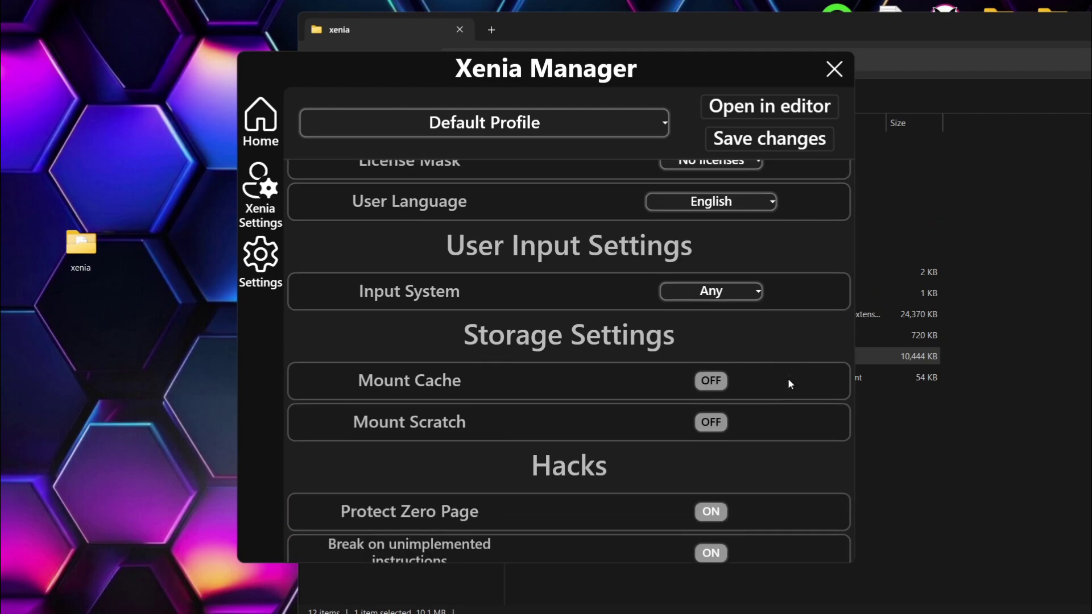
scroll(788, 380, up, 3)
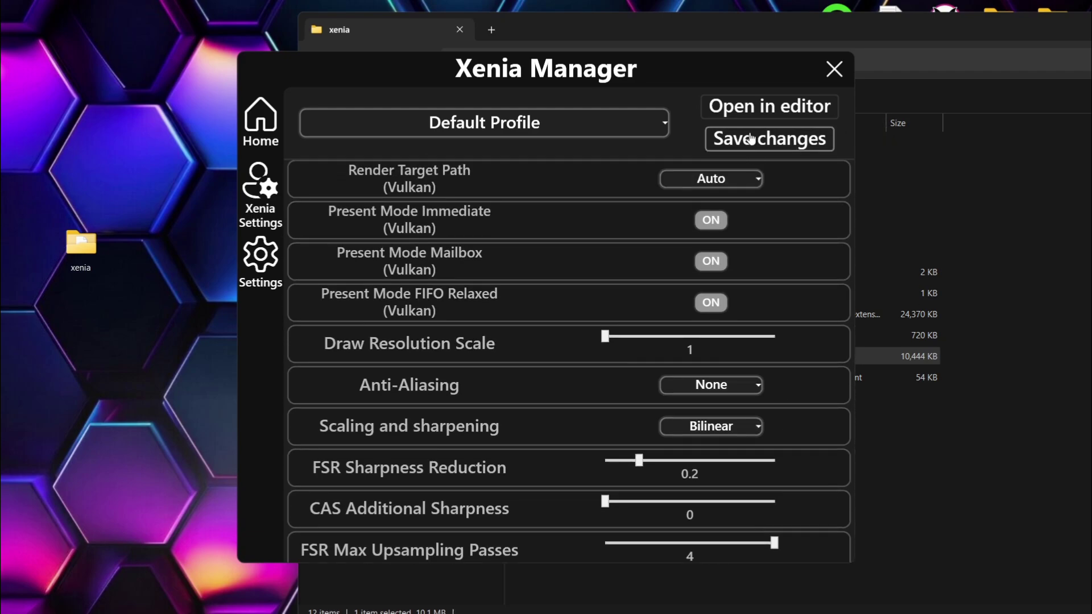
click(801, 144)
click(556, 370)
click(265, 278)
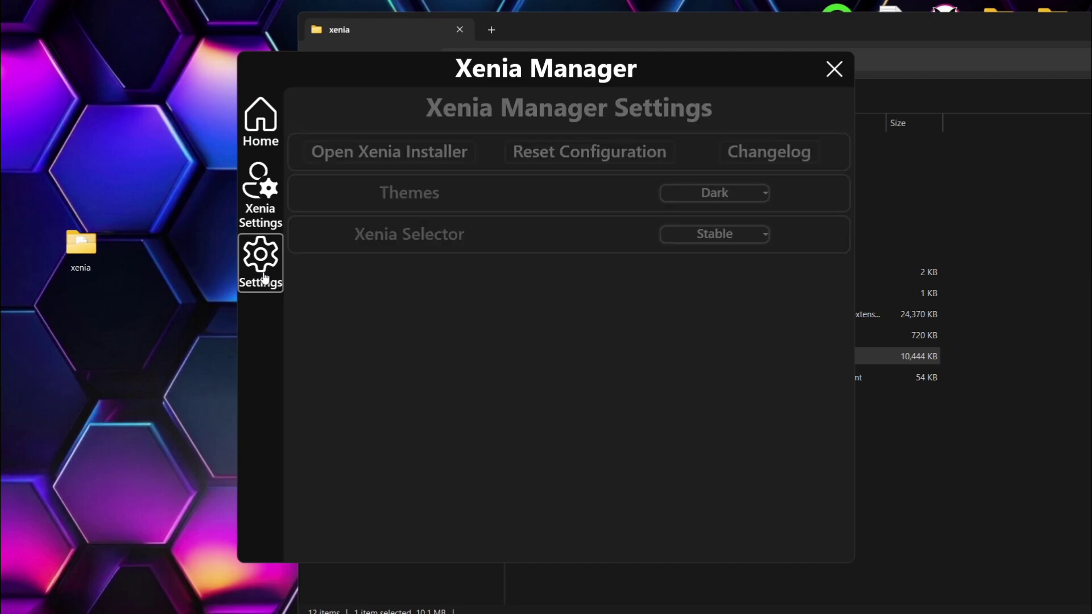
Reset Xenia Manager's configuration to use the Stable Xenia version
click(630, 157)
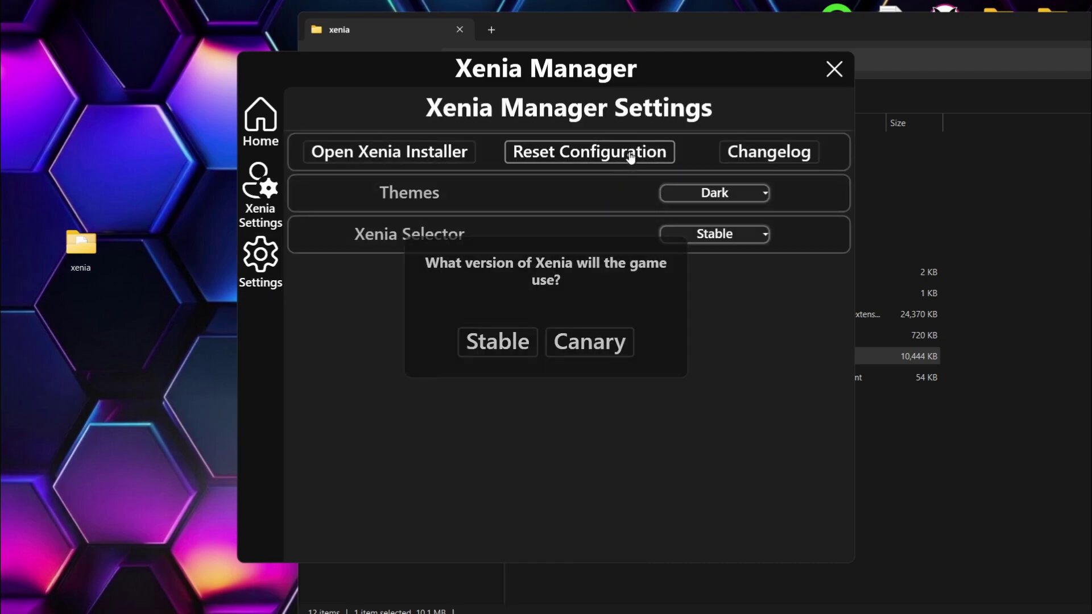
click(512, 343)
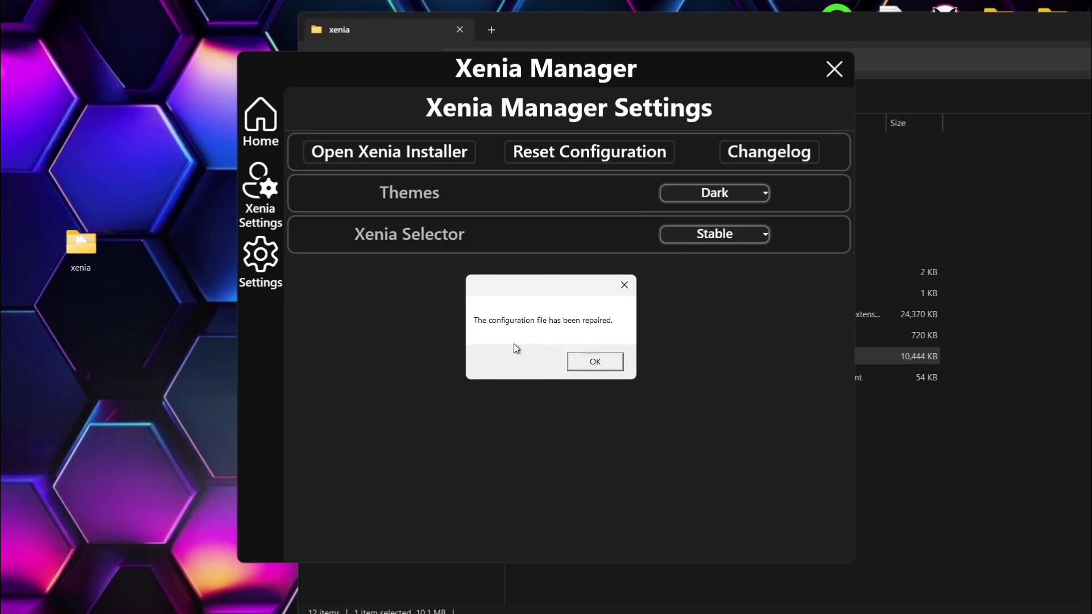
click(595, 361)
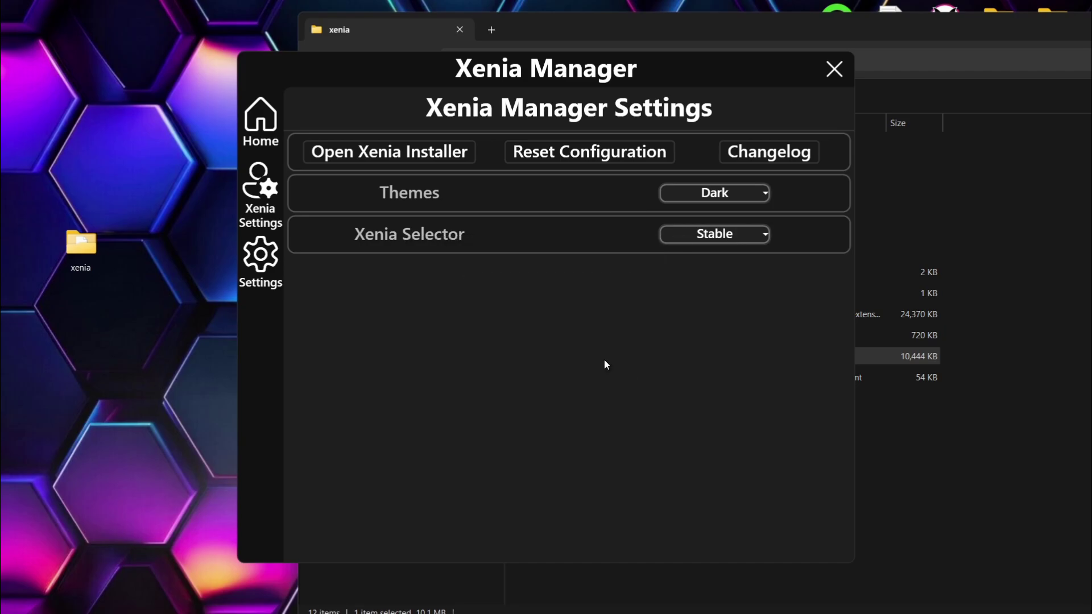
Leave the profile's Input System on Any and return to the game library
click(260, 196)
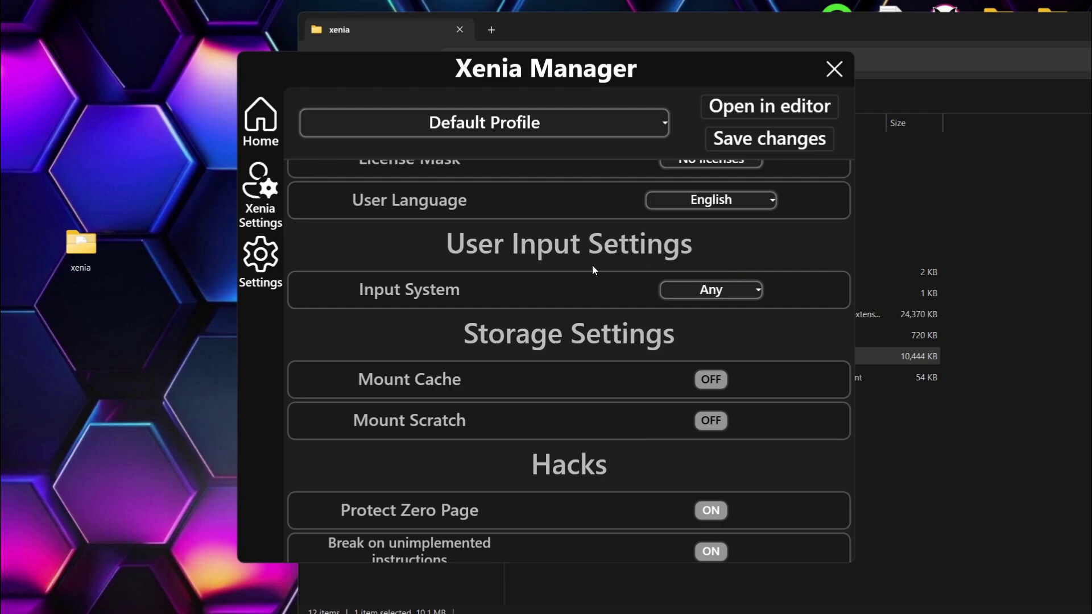
click(714, 290)
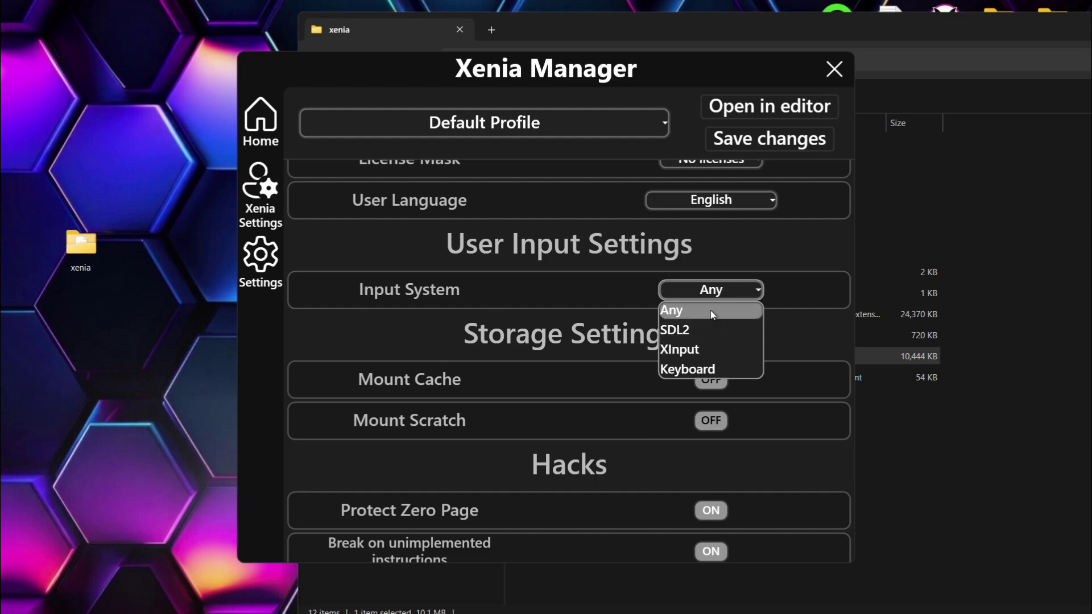
click(712, 311)
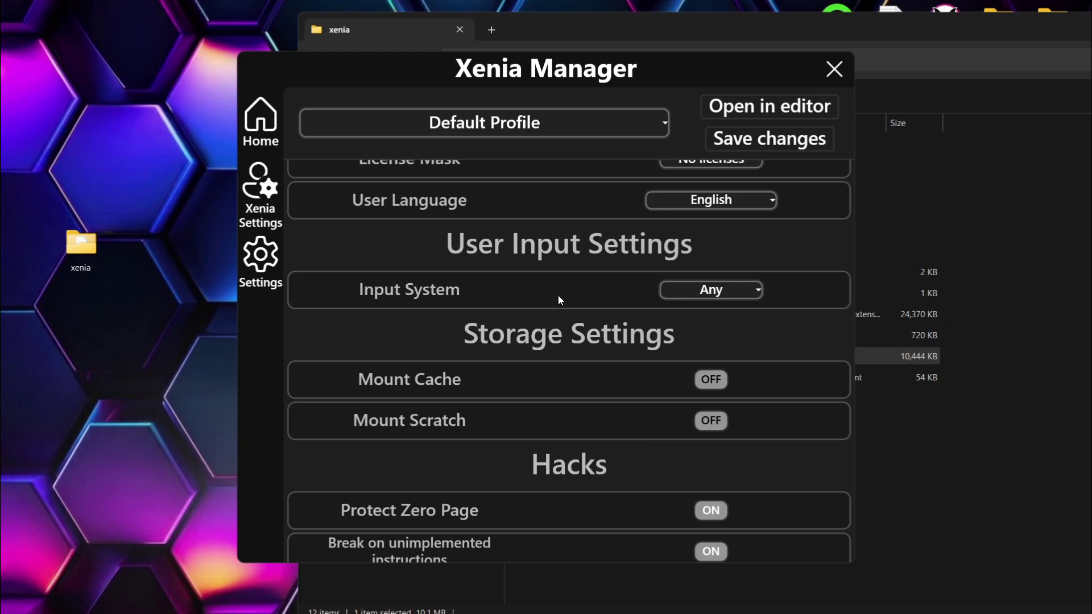
click(265, 137)
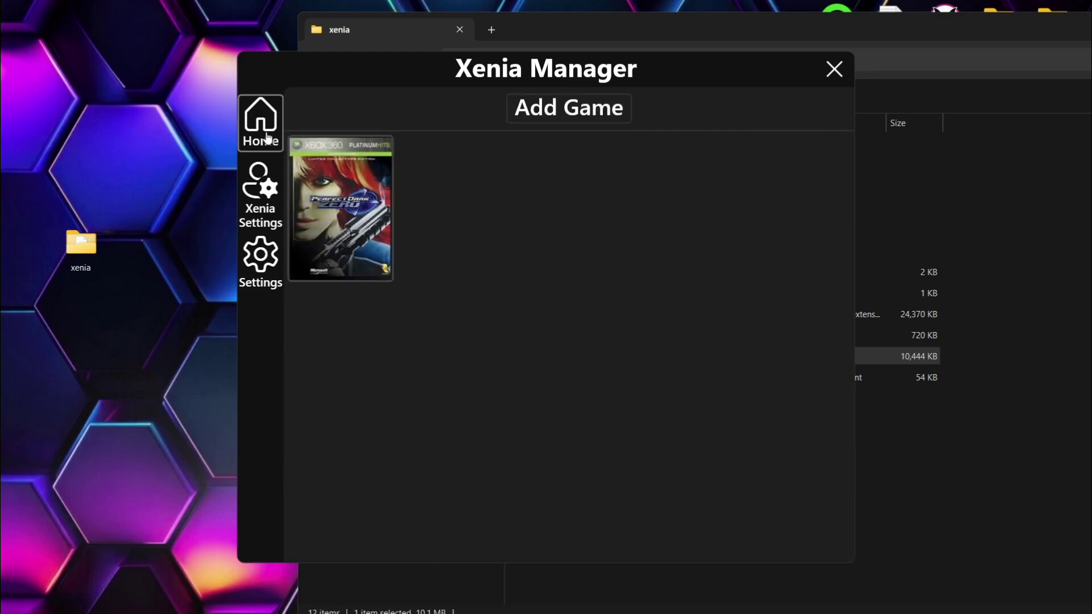
Close the running game, set Xenia Selector to Canary, and relaunch Perfect Dark Zero from the library
click(350, 188)
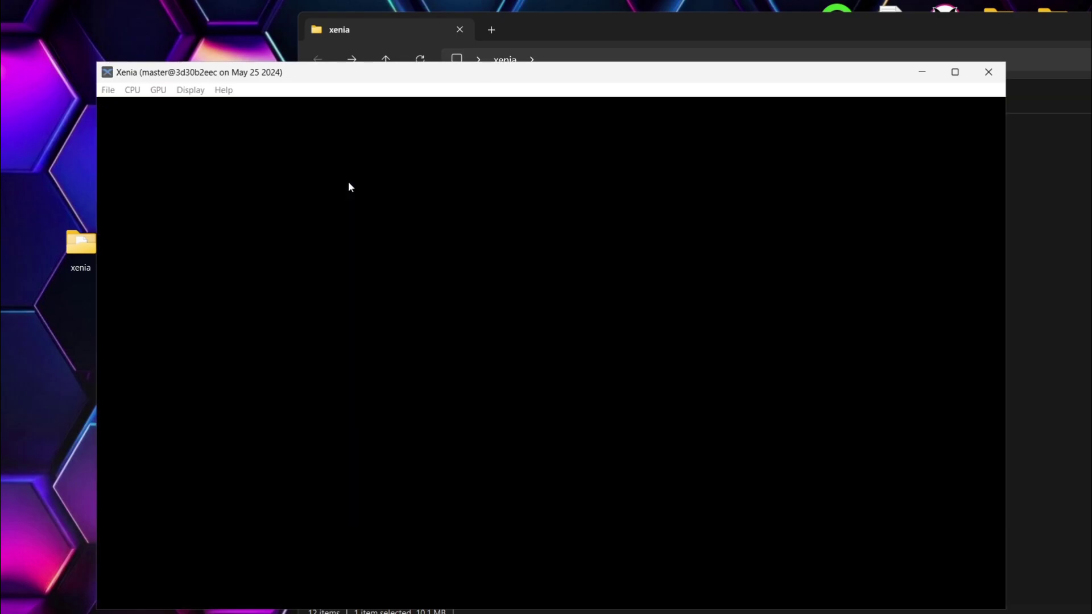
click(995, 74)
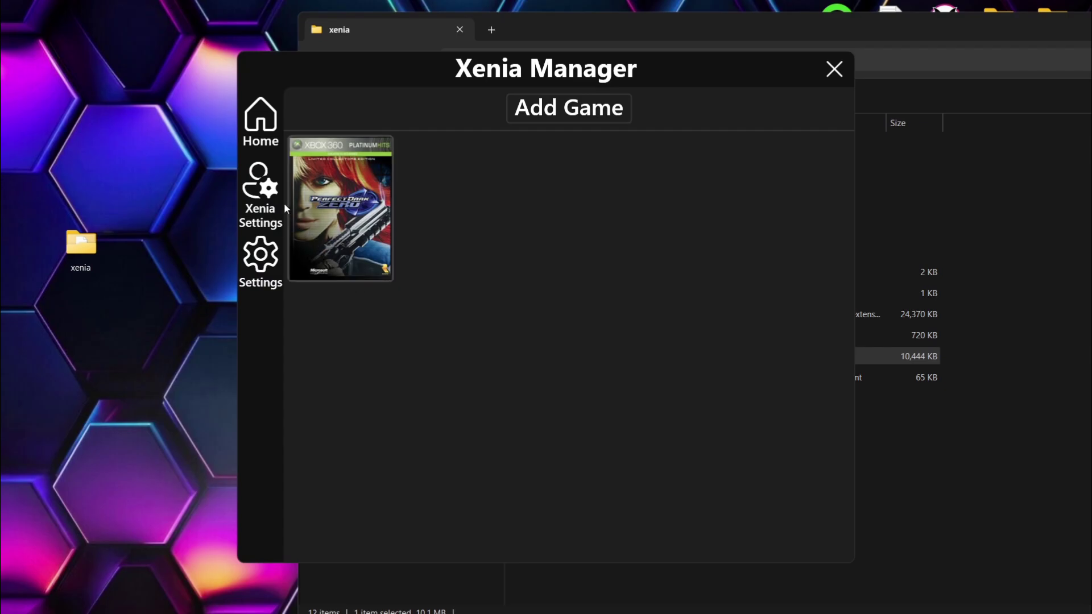
click(270, 213)
click(739, 235)
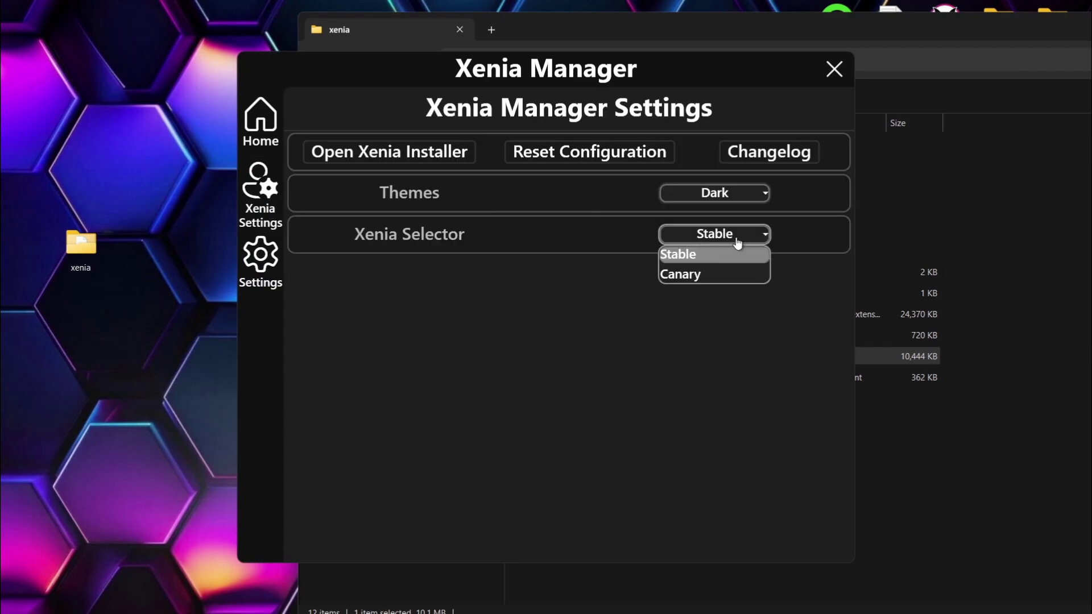
click(721, 274)
click(261, 122)
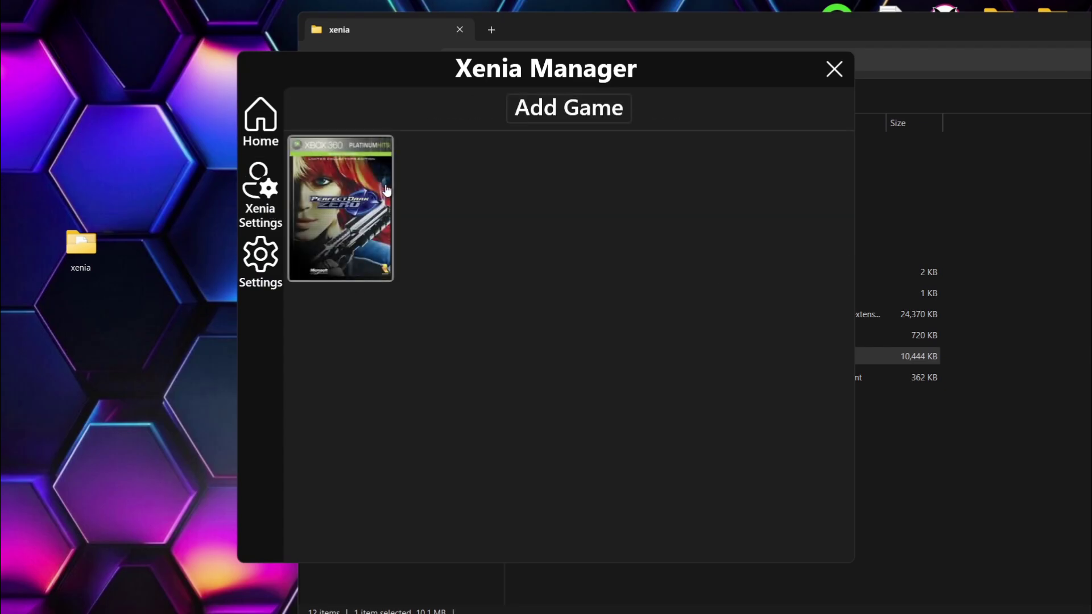
double_click(384, 187)
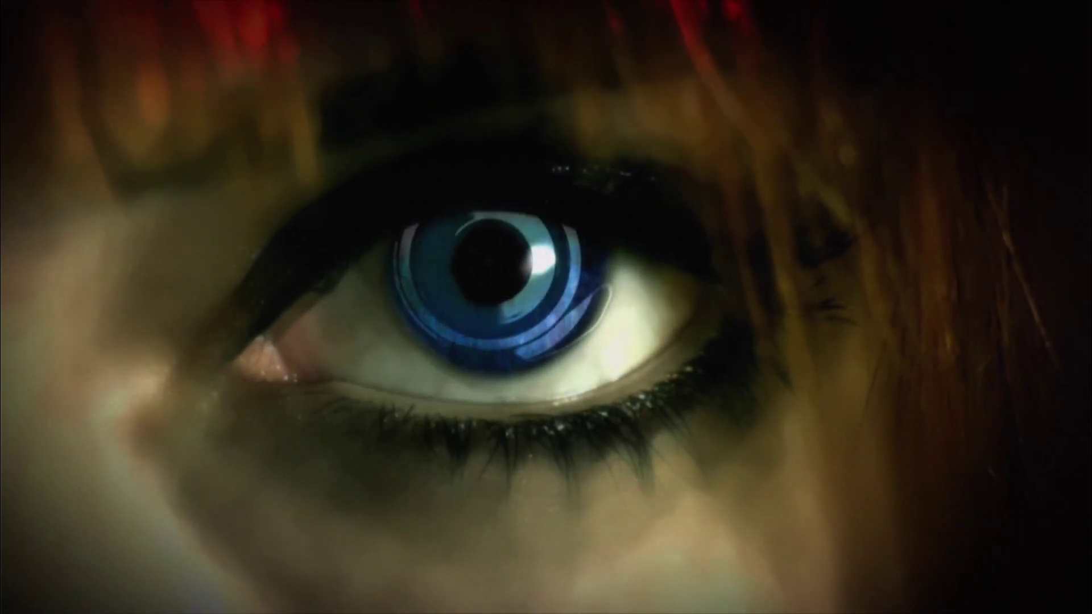
Get past the title screen and save prompt into Missions > Solo Agent
key(Return)
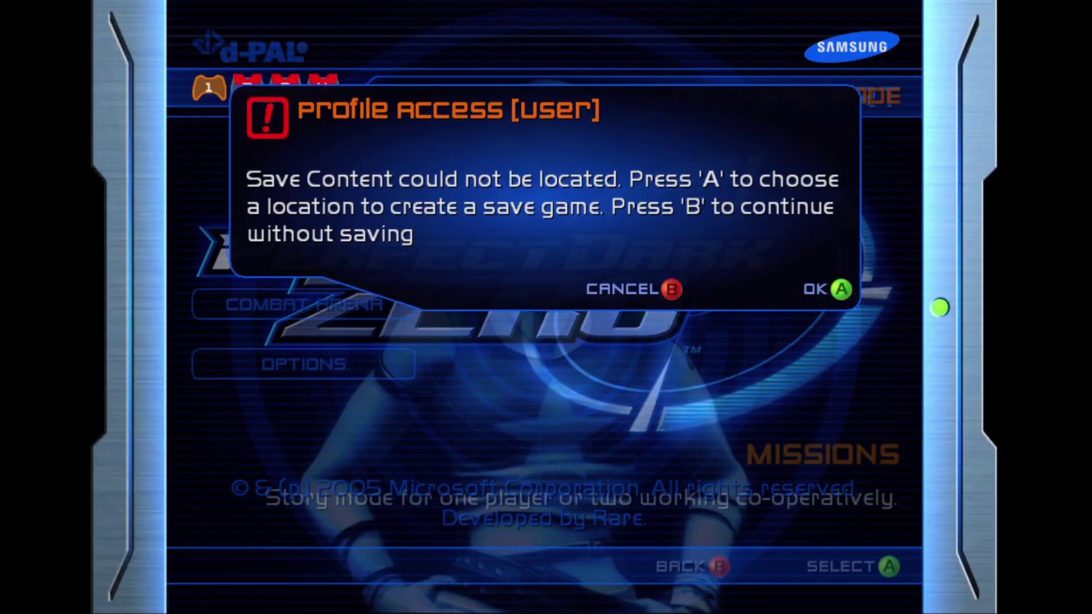
key(Return)
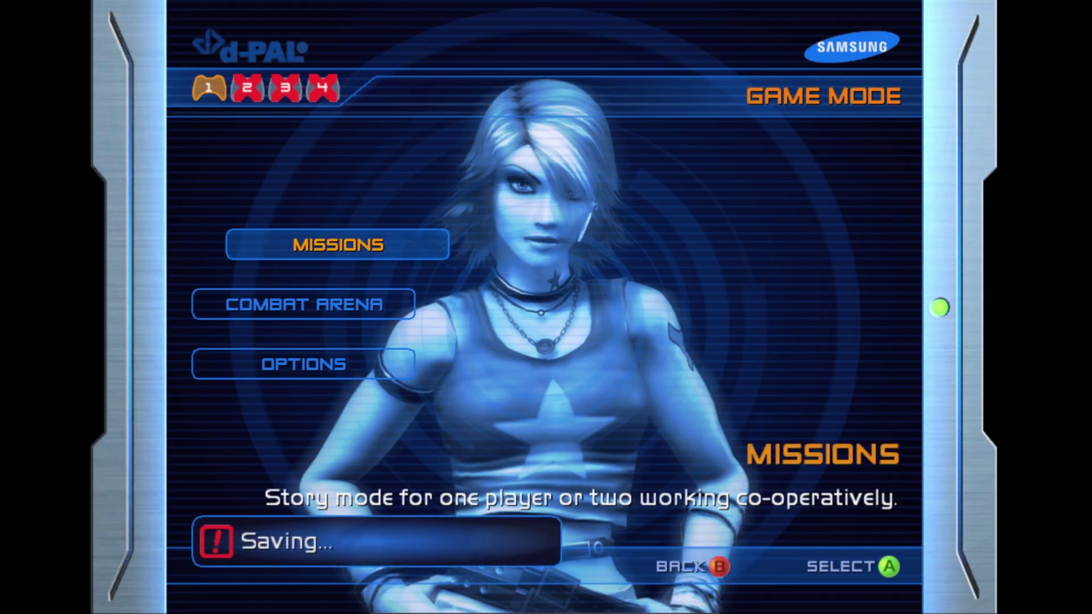
key(Down)
key(Up)
key(Return)
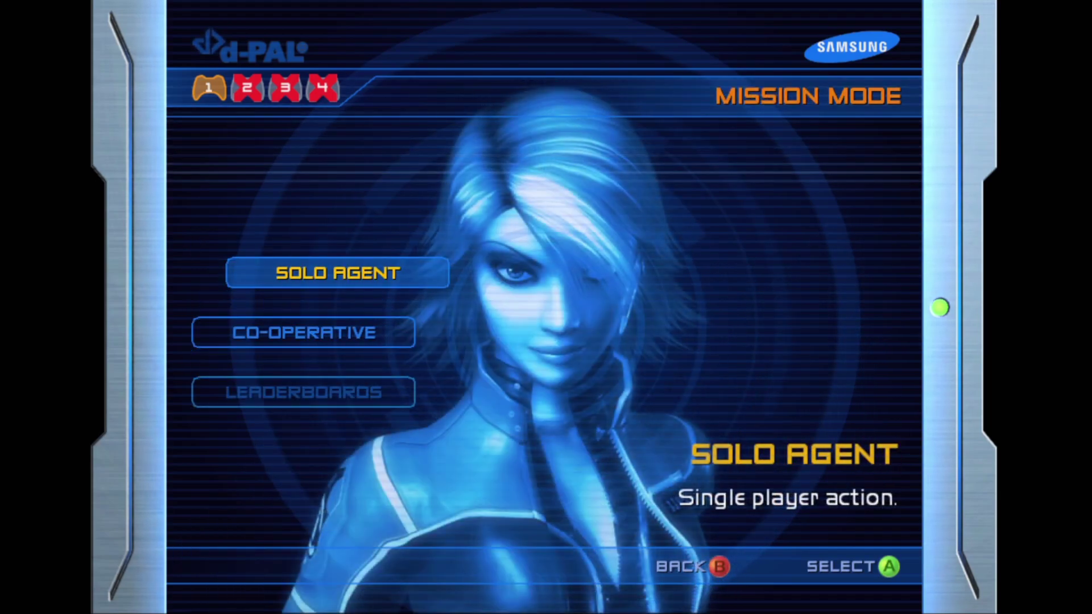
key(Return)
Start Mission 0 on Secret Agent difficulty, play, and check the mission status
key(Return)
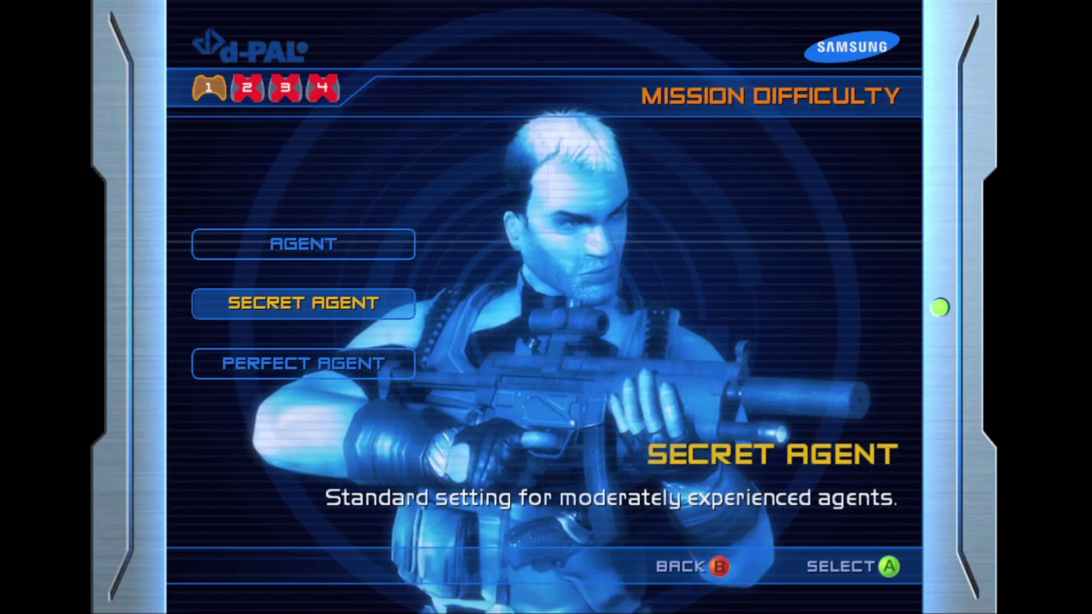
key(Return)
key(Return)
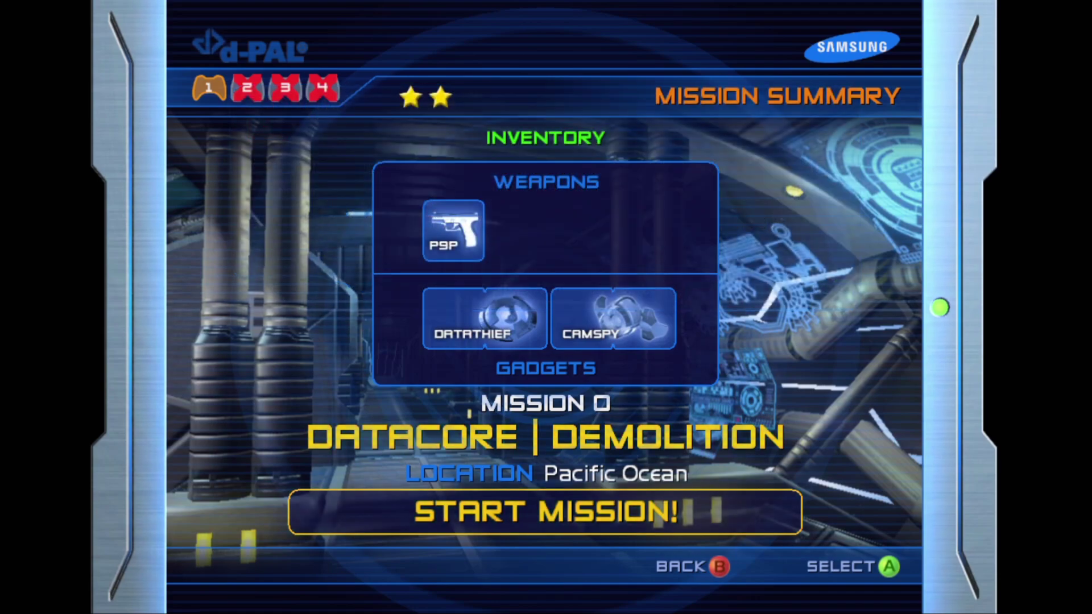
key(Return)
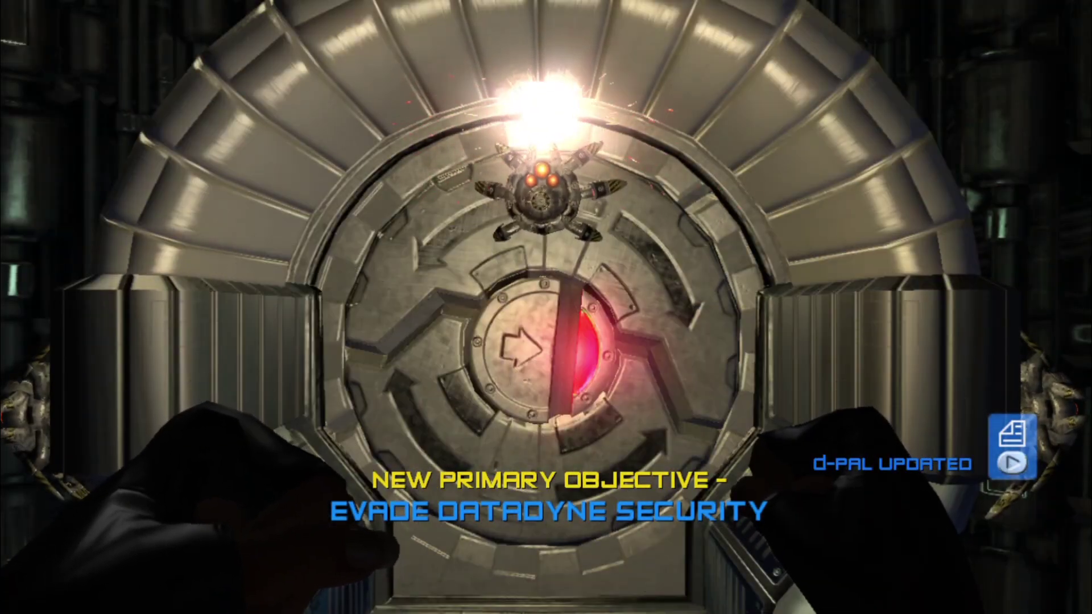
key(Escape)
key(Escape)
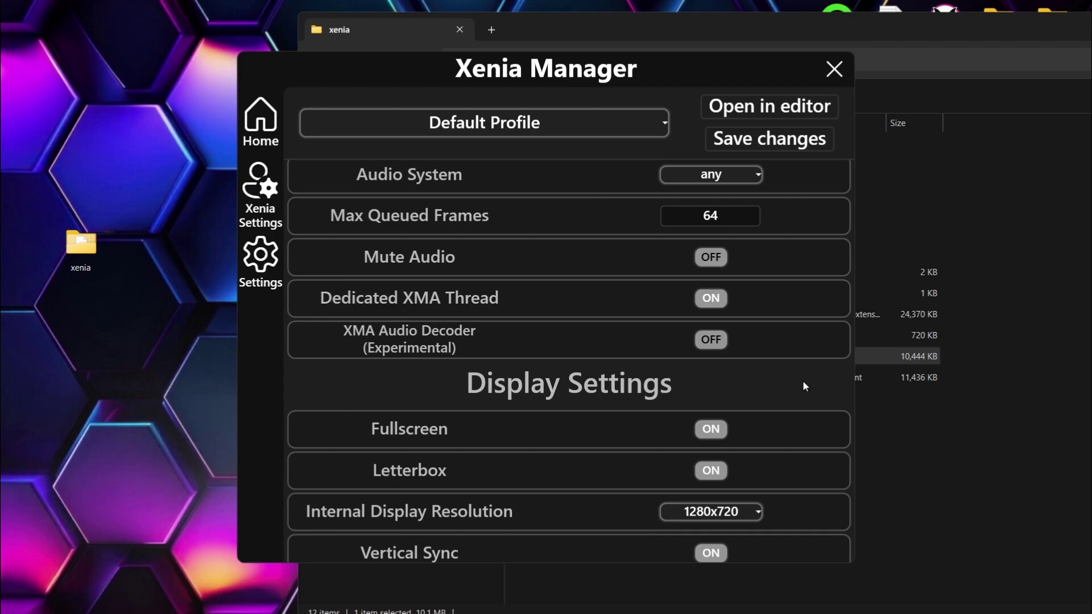
Change Xenia Selector back to Stable and return to the library to launch Perfect Dark Zero
click(263, 257)
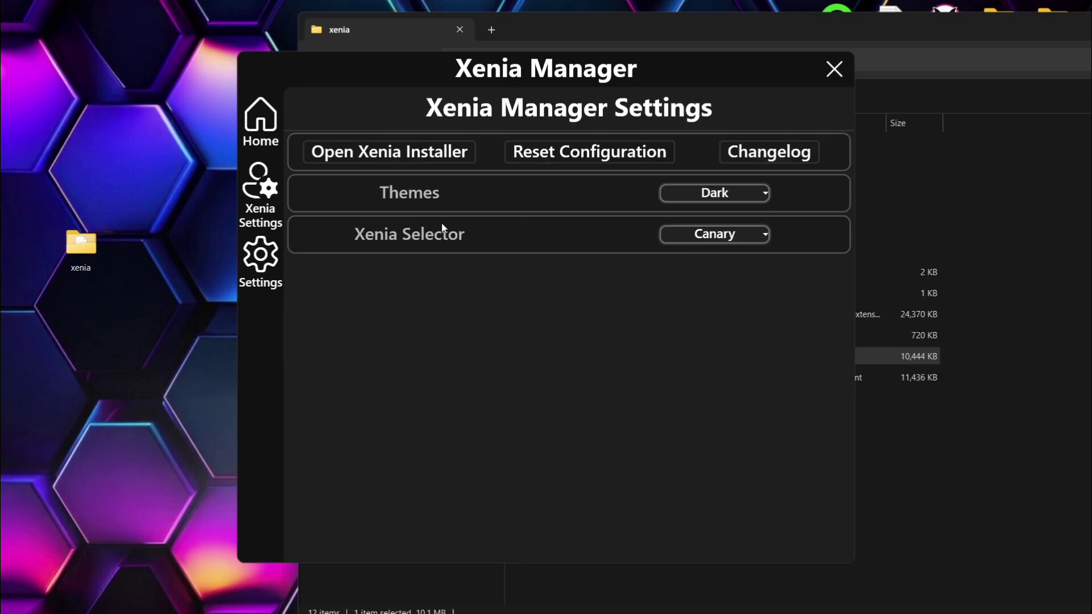
click(701, 238)
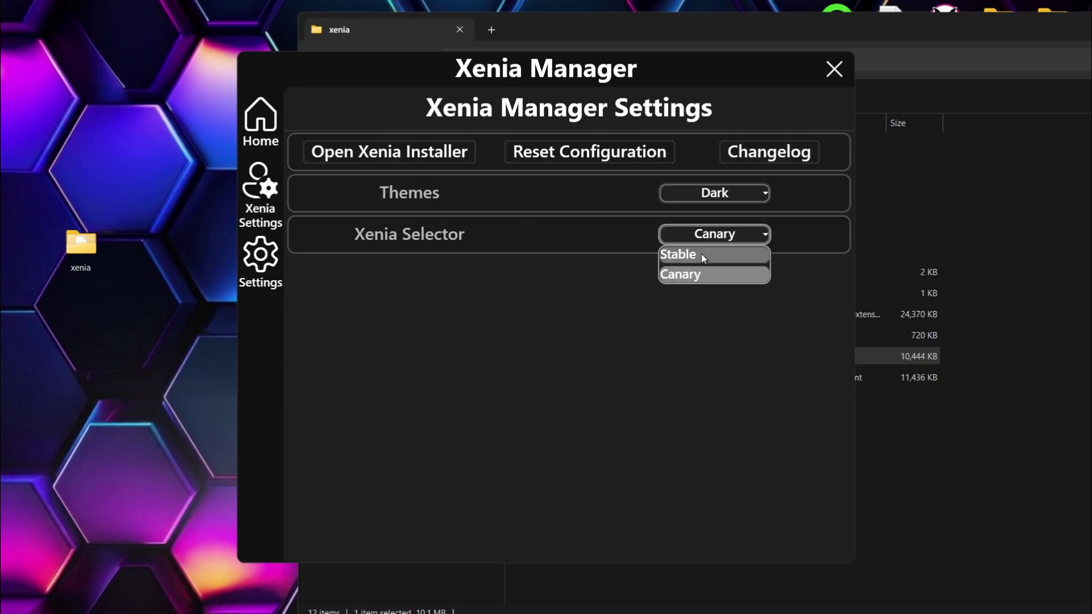
click(701, 253)
click(260, 122)
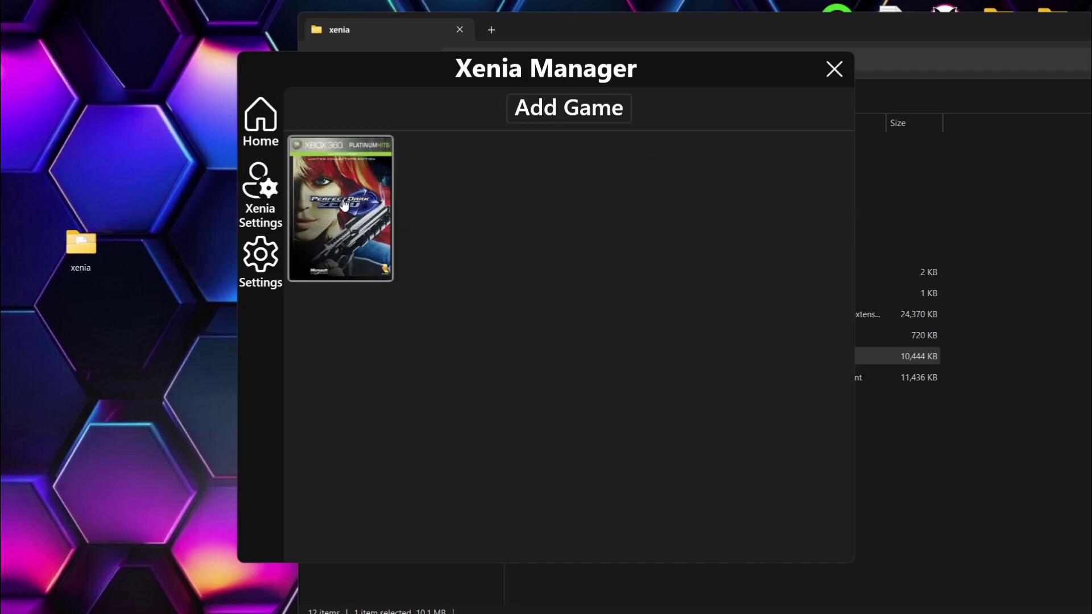